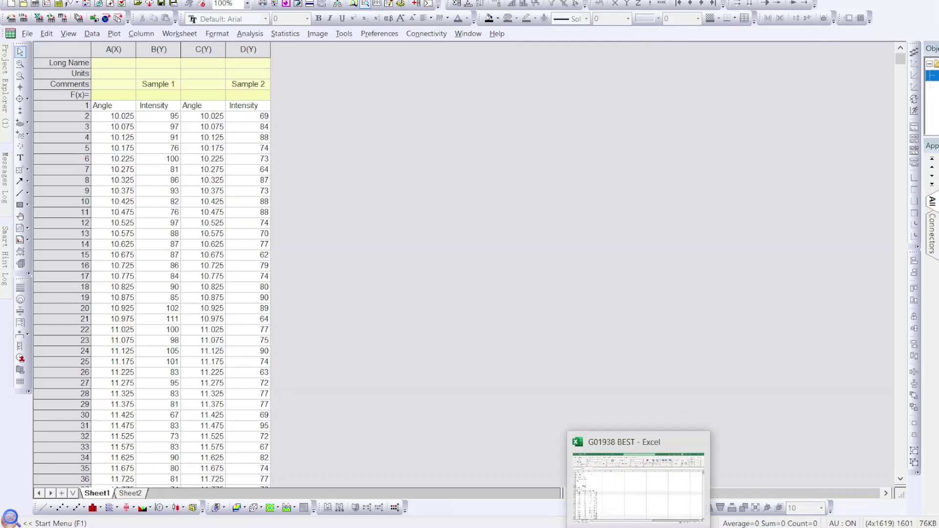
Step: Bring the G01938 BEST workbook in Excel to the front
left_click(635, 509)
Step: Scroll through the raw Angle/Intensity scan points in Excel, then go back to Origin
left_click(215, 275)
scroll(215, 274, "up", 7)
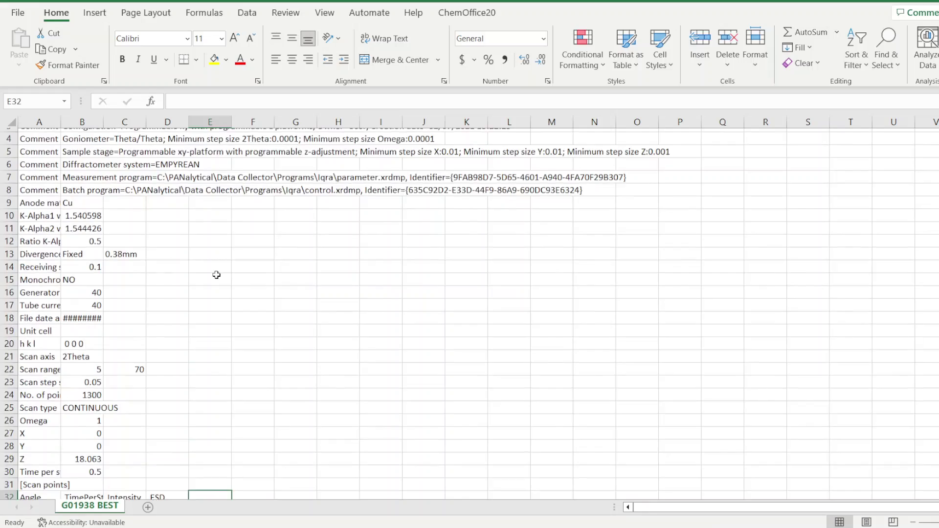
scroll(215, 264, "down", 12)
scroll(211, 250, "down", 4)
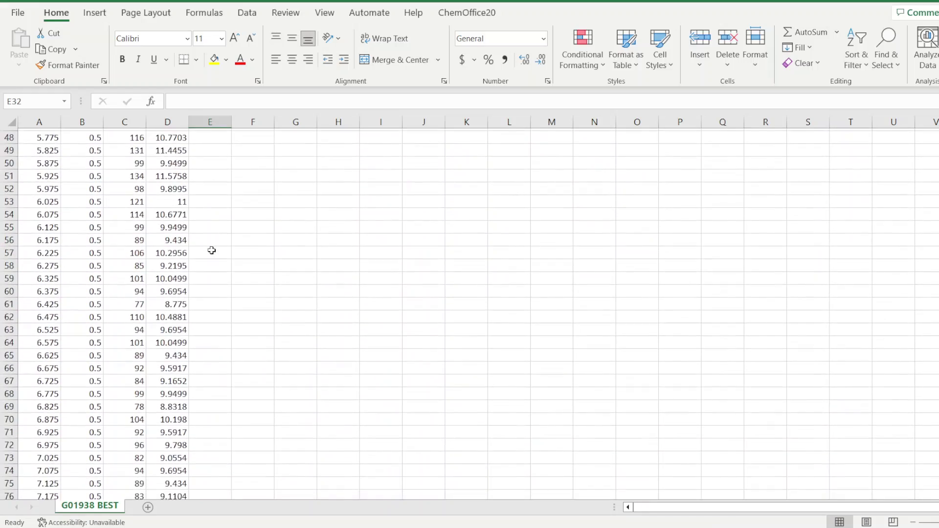
scroll(211, 251, "up", 15)
scroll(211, 250, "down", 7)
scroll(211, 250, "down", 4)
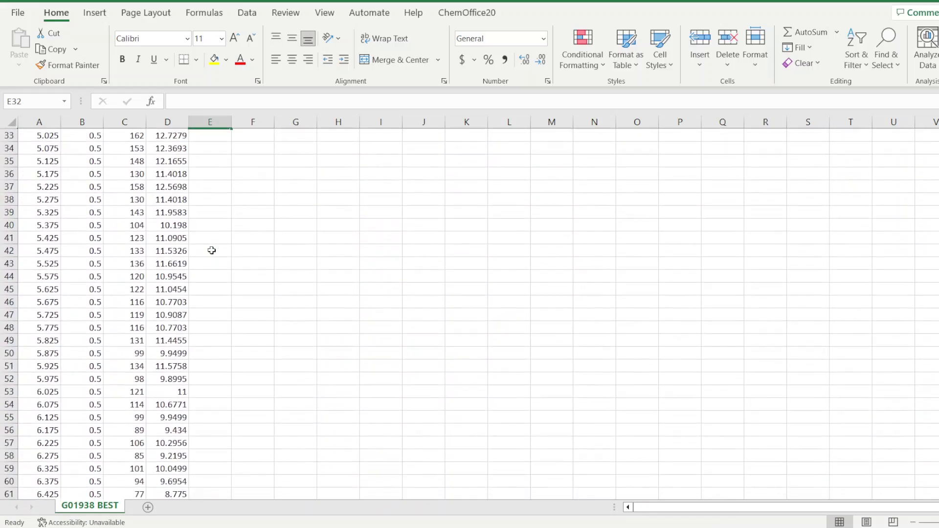
scroll(211, 250, "up", 6)
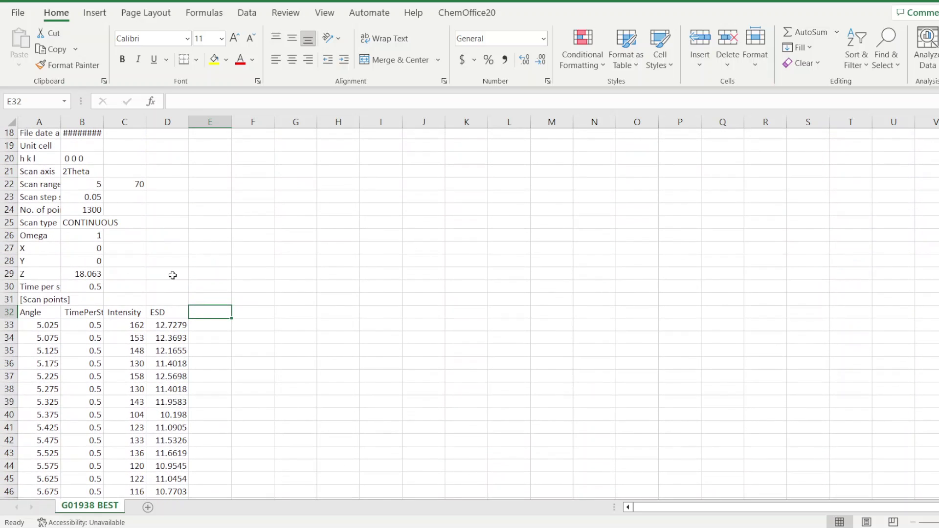
scroll(174, 275, "down", 4)
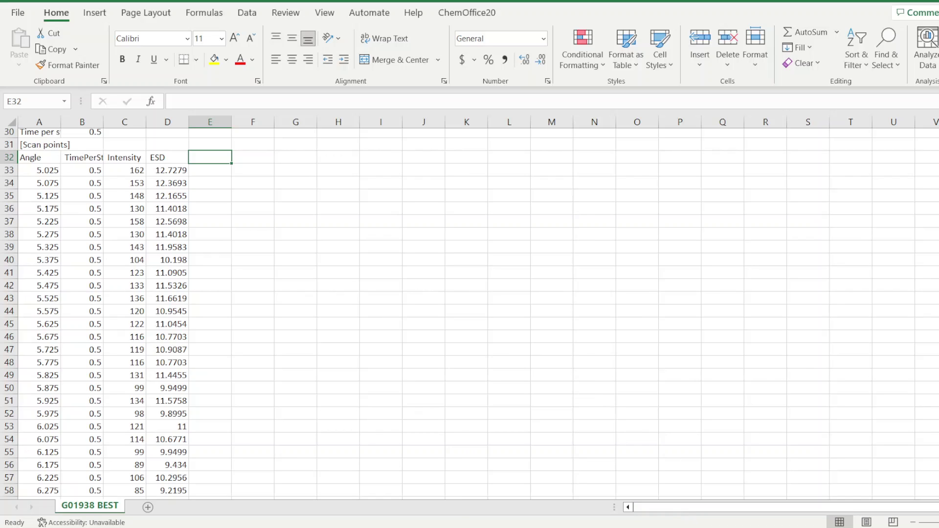
left_click(650, 500)
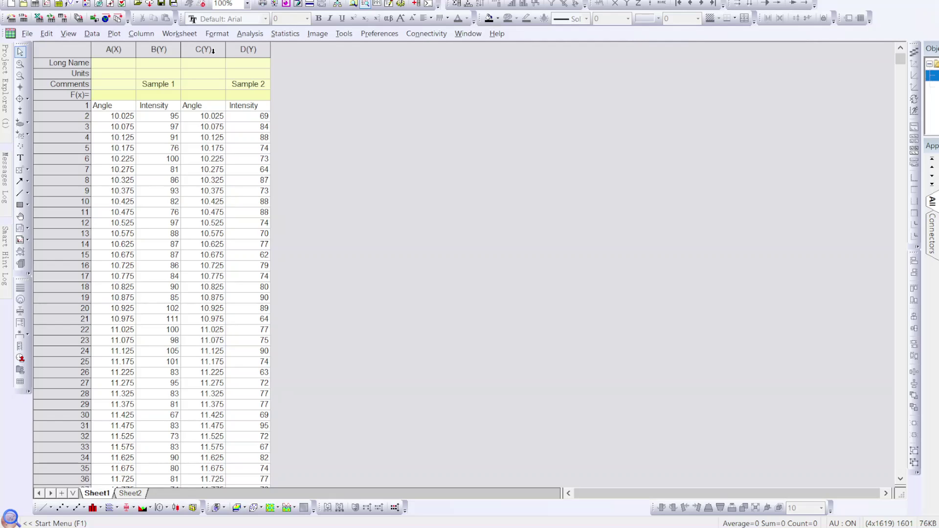
Step: Make column C an X column, giving A(X1), B(Y1), C(X2), D(Y2), then select all four columns
left_click(212, 51)
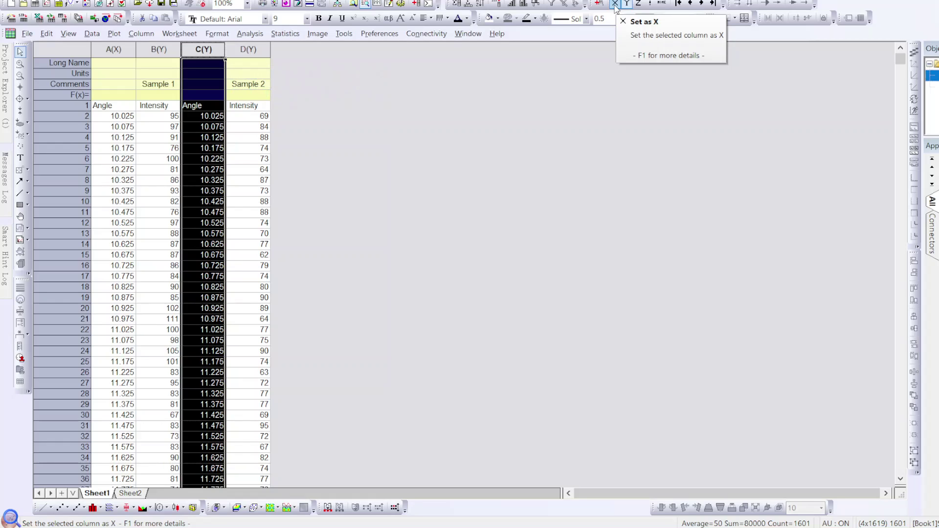
left_click(614, 4)
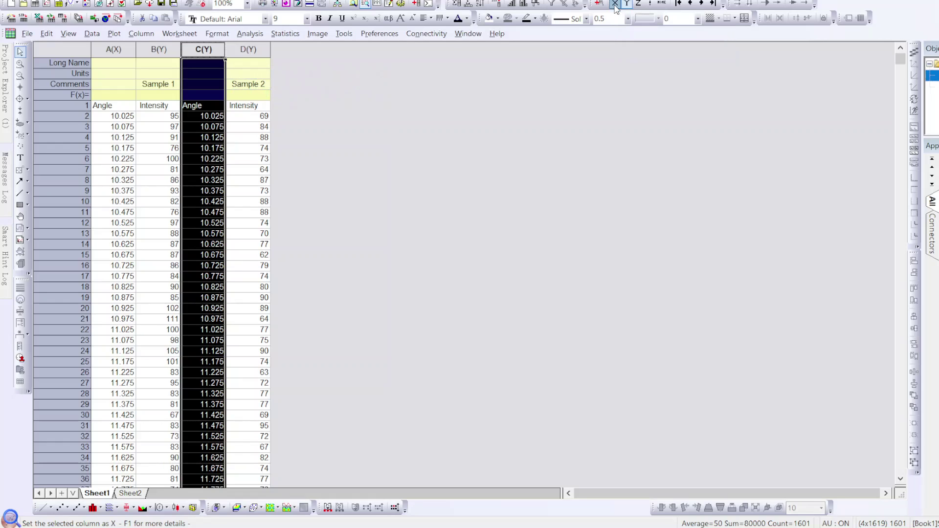
left_click(360, 89)
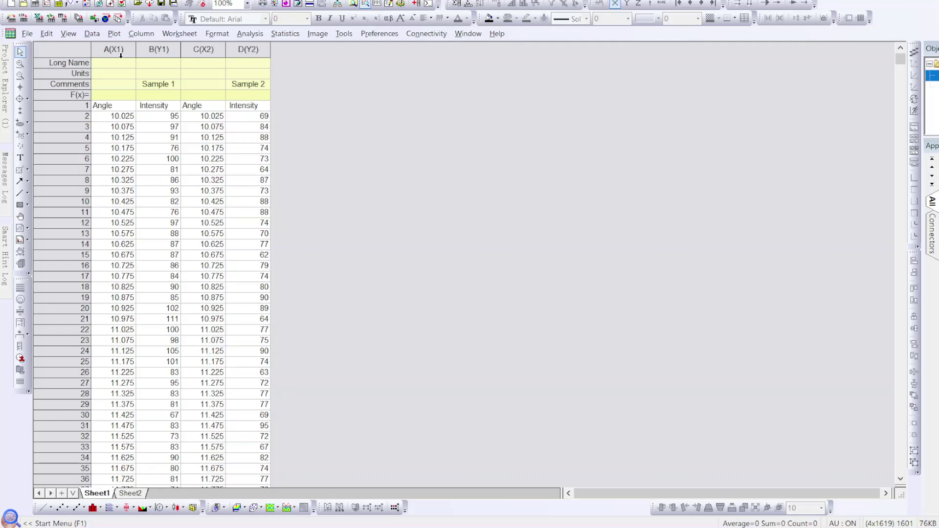
left_click_drag(121, 55, 241, 47)
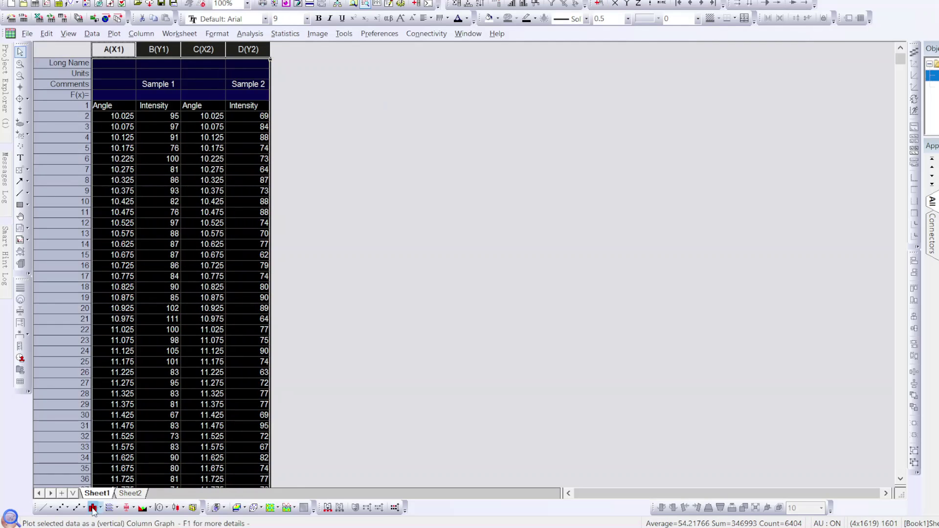
Step: Plot columns A–D as Stacked Lines by Y Offsets
left_click(117, 510)
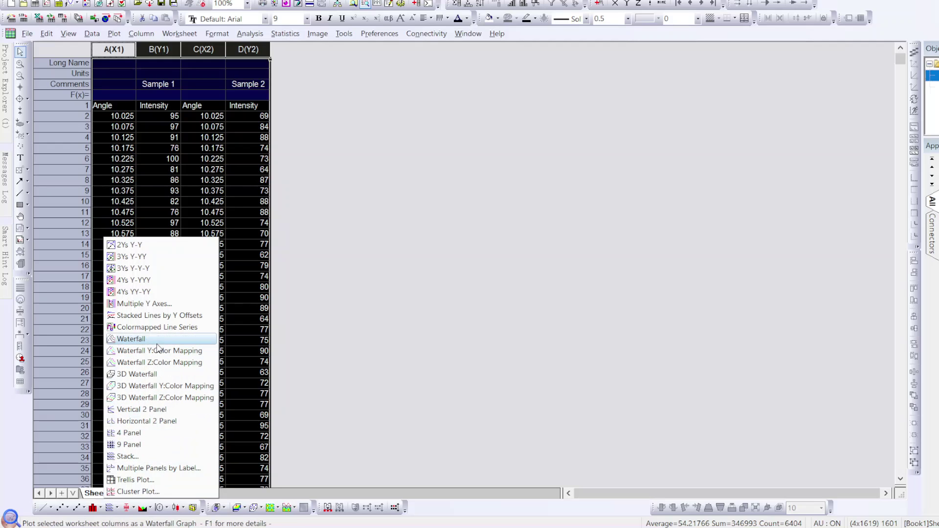
left_click(157, 315)
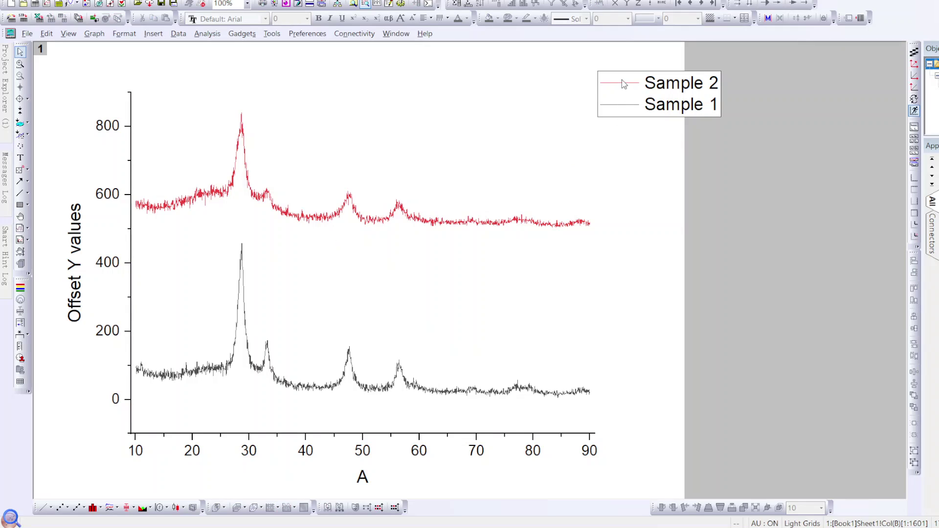
Step: Drag the Sample 2 / Sample 1 legend left above the plot's right end, leaving X title A unchanged
left_click(655, 75)
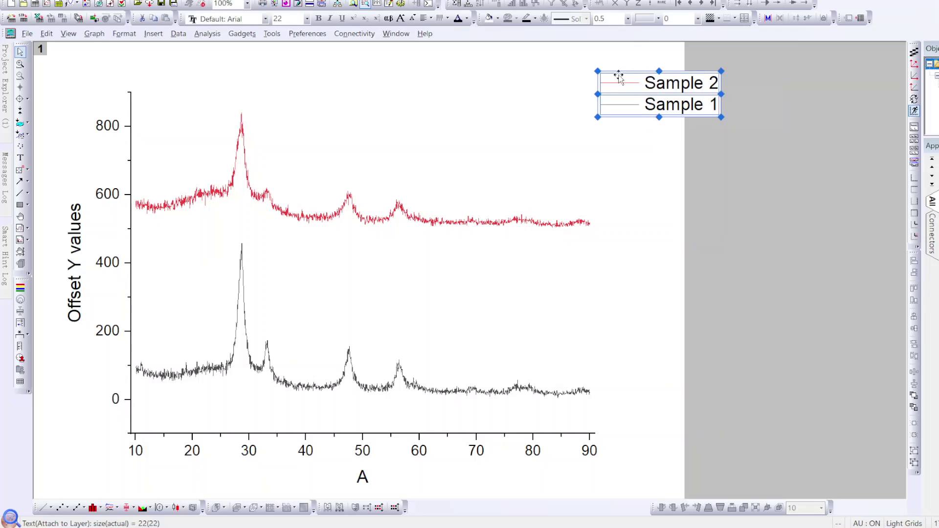
left_click_drag(599, 96, 538, 96)
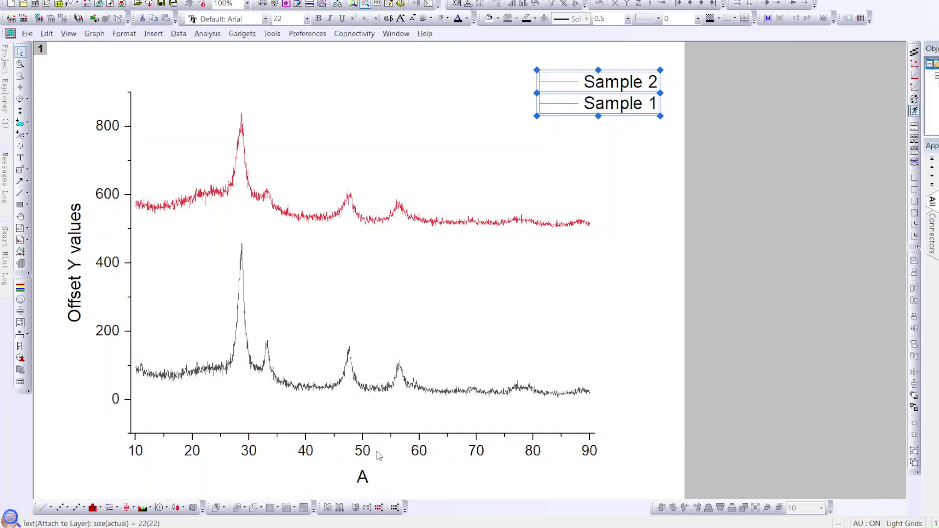
left_click(362, 477)
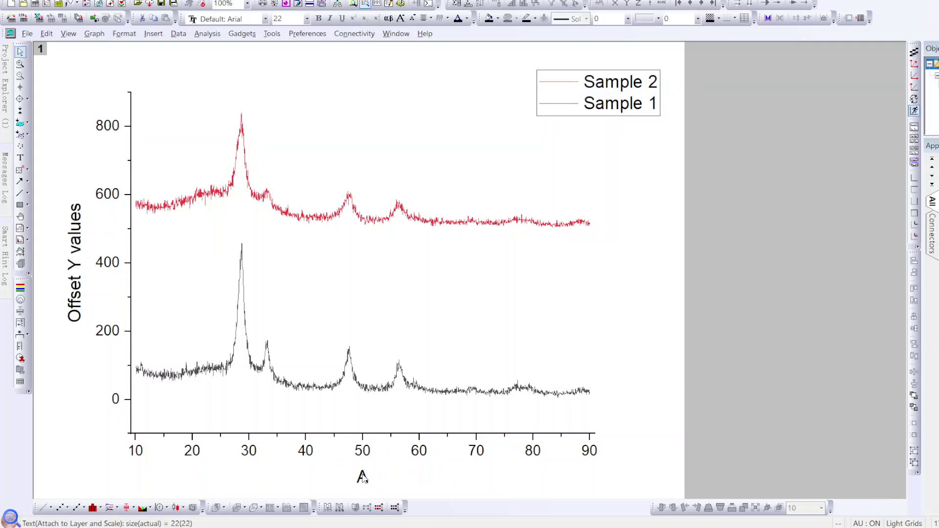
double_click(364, 477)
left_click(567, 335)
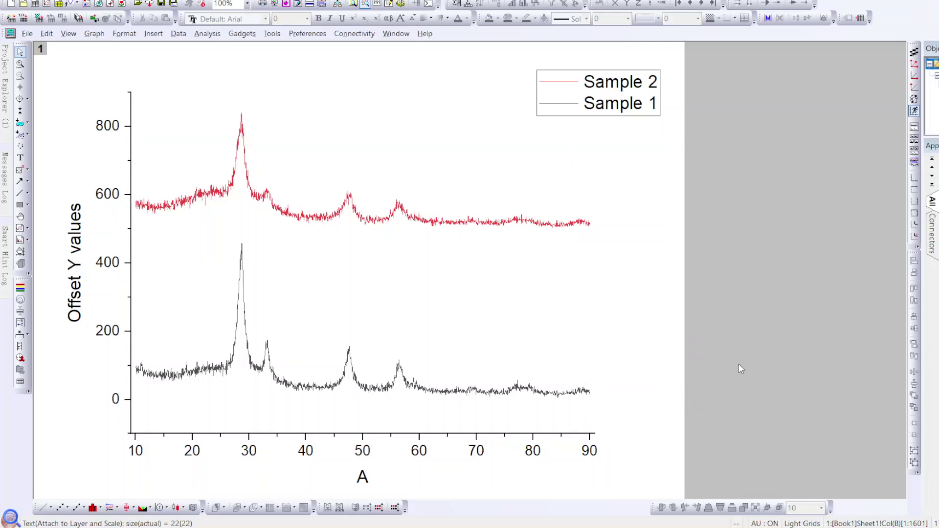
Step: Add linked right-Y and top-X layers, and move the legend down-left inside the plot frame
left_click(914, 202)
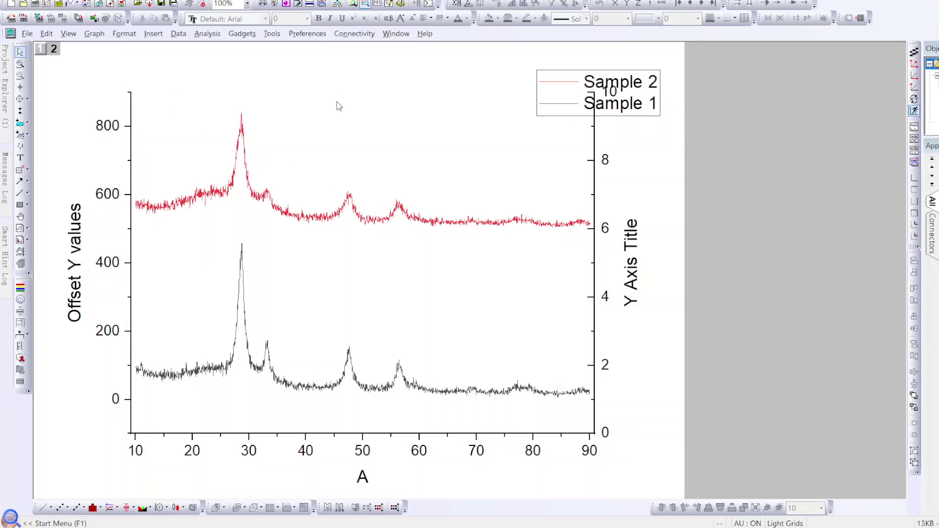
left_click(912, 192)
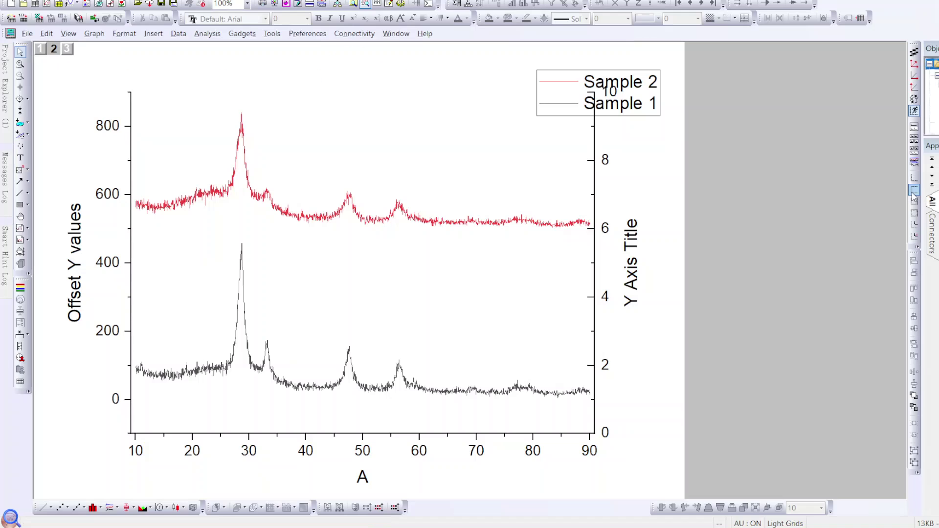
left_click(620, 72)
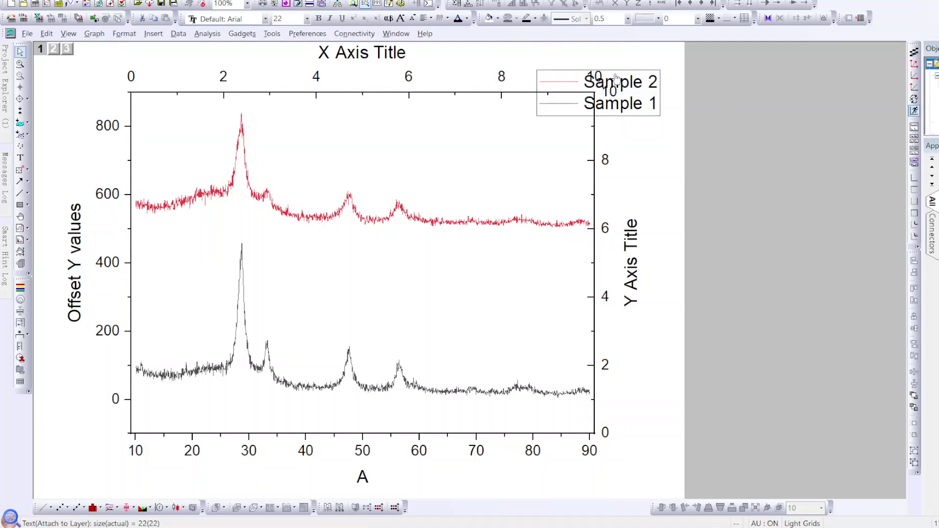
left_click(588, 61)
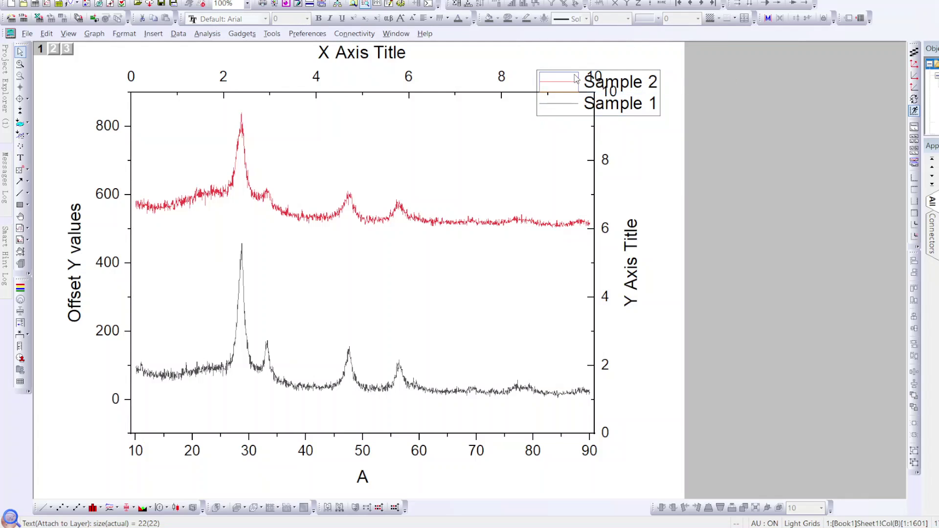
left_click(636, 79)
left_click(639, 76)
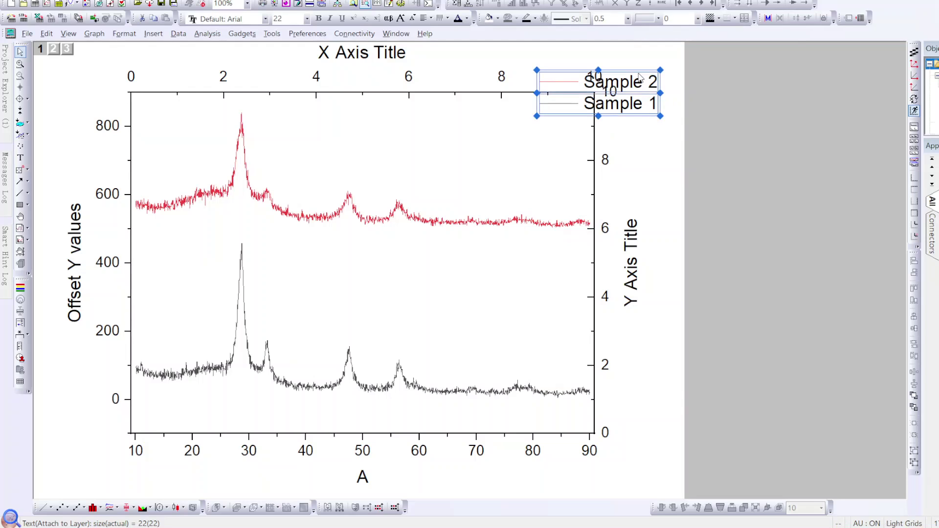
left_click_drag(584, 68, 499, 104)
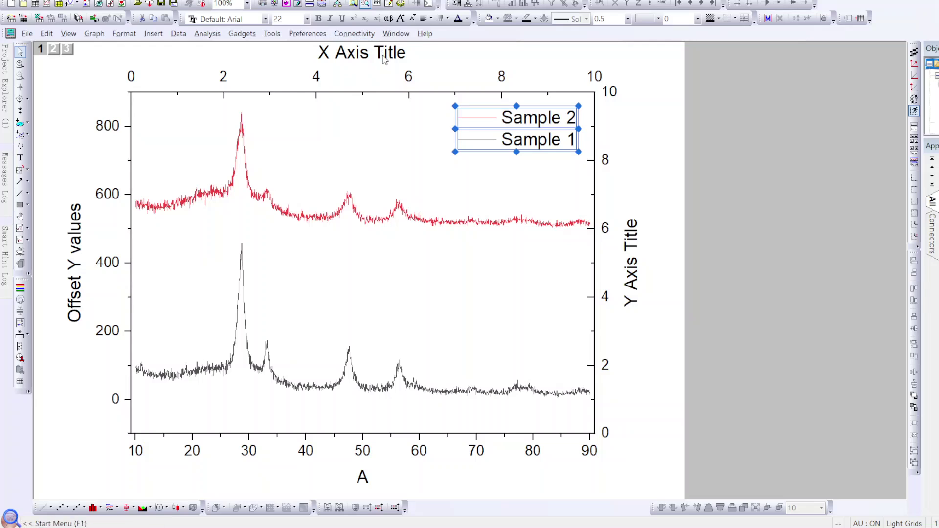
Step: Delete the top X and right Y axis title placeholders
left_click(384, 59)
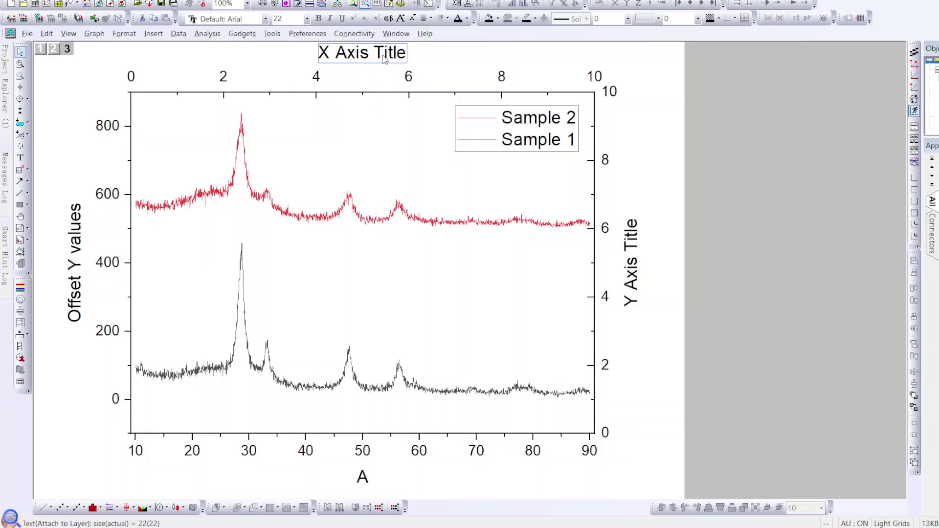
key("Delete")
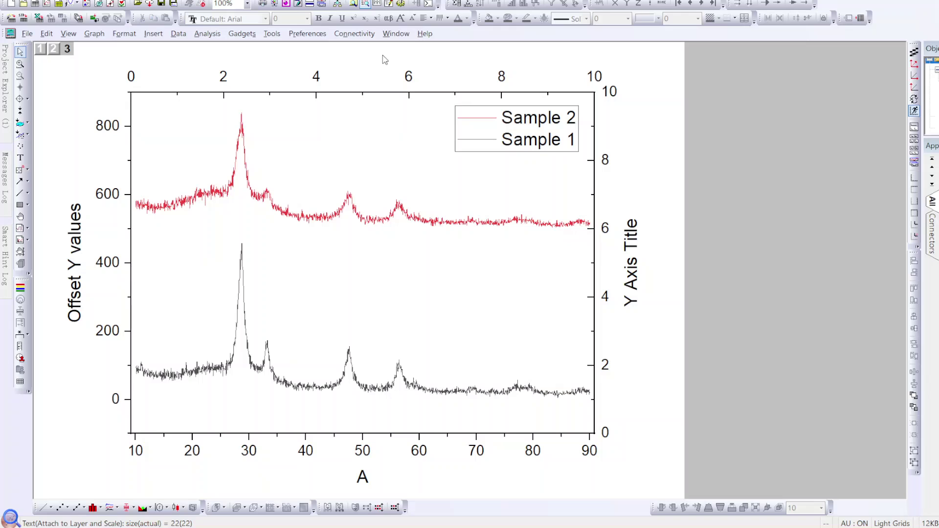
left_click(627, 280)
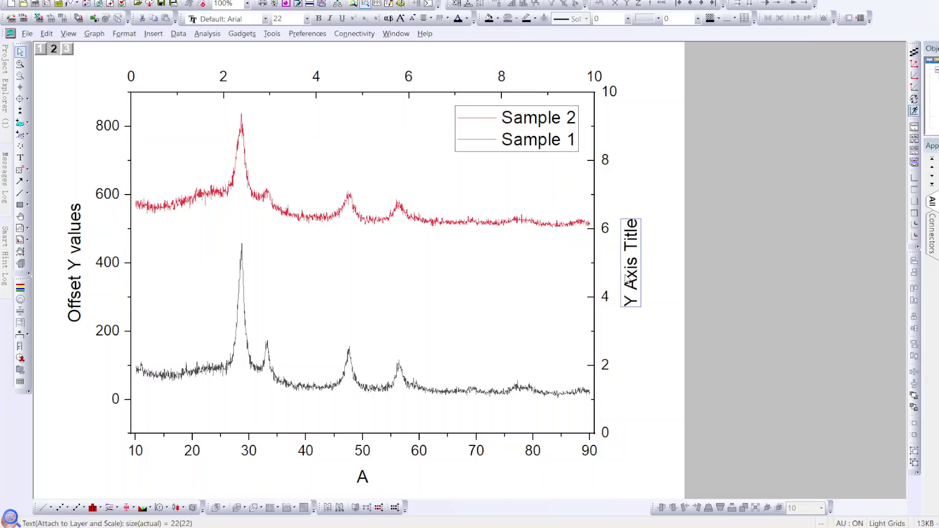
key("Delete")
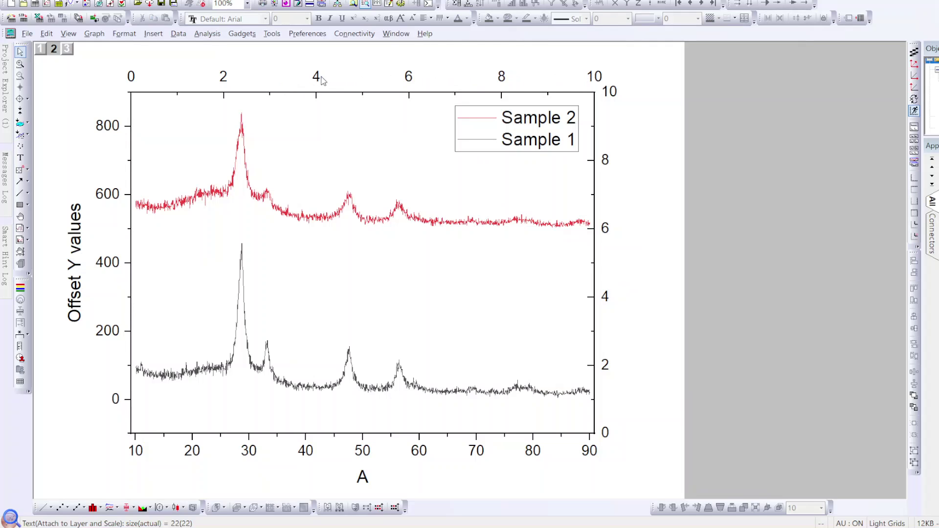
Step: Delete the tick labels on the top and right axes
left_click(321, 80)
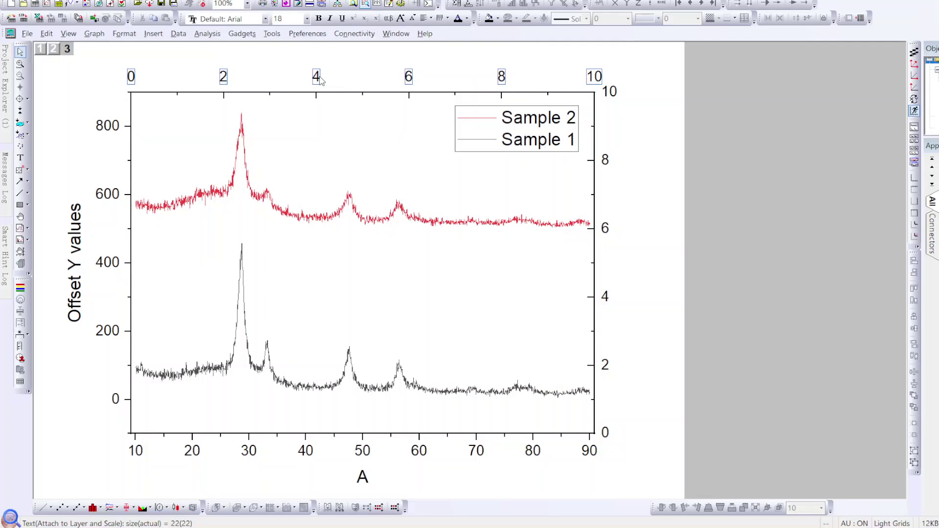
key("Delete")
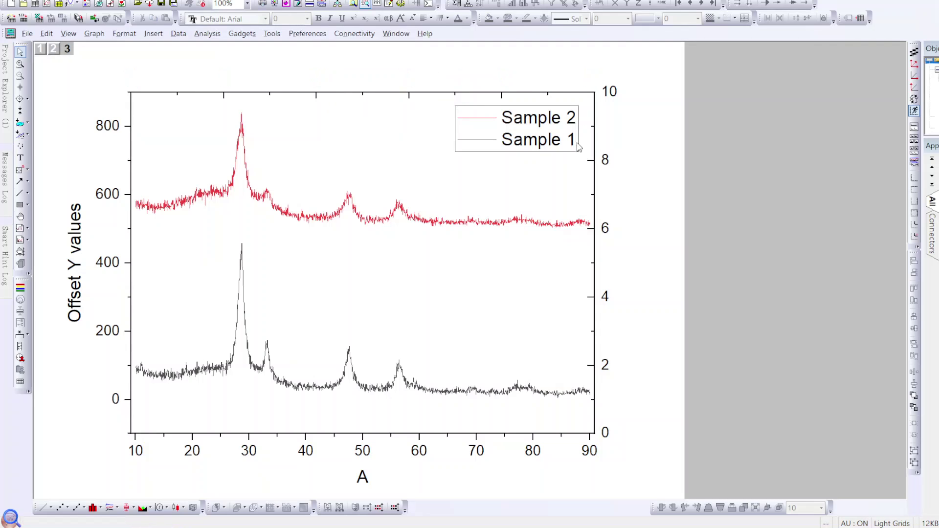
left_click(612, 100)
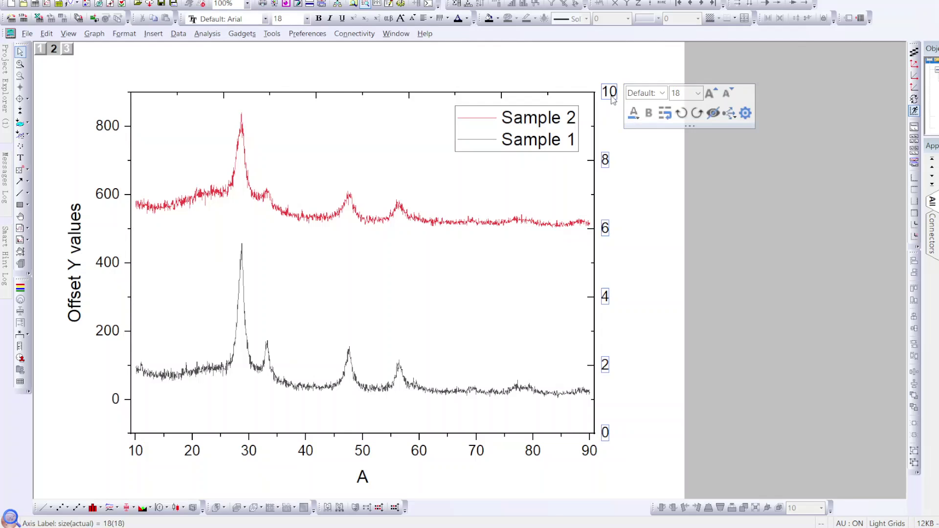
key("Delete")
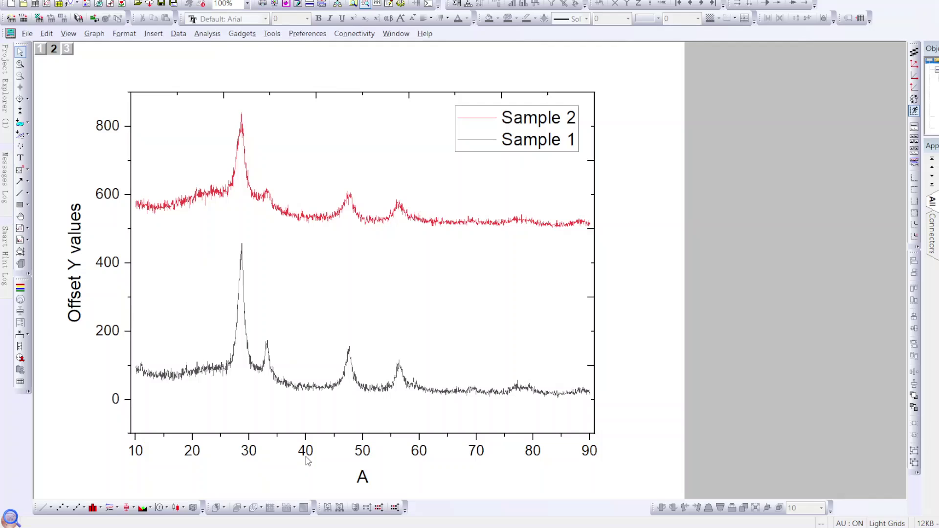
Step: Open the bottom axis Scale settings and move the dialog aside to see the graph
left_click(305, 458)
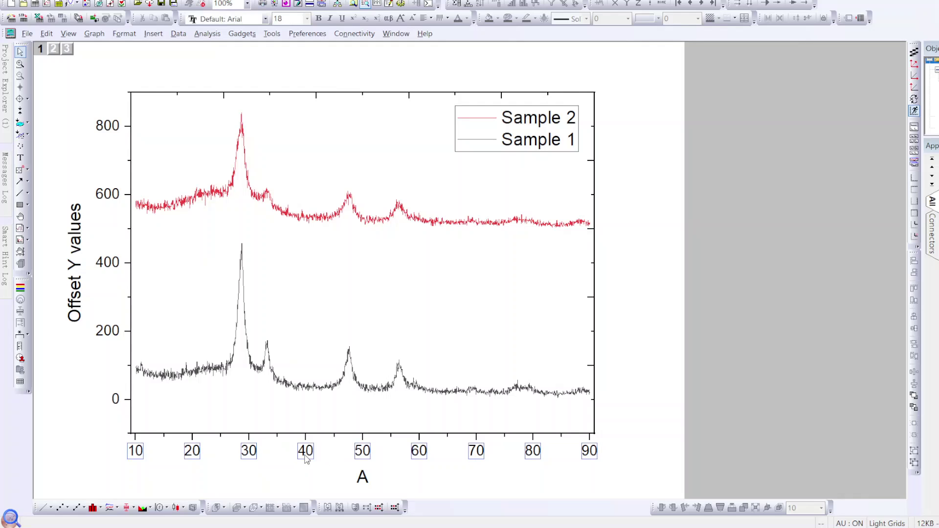
double_click(305, 455)
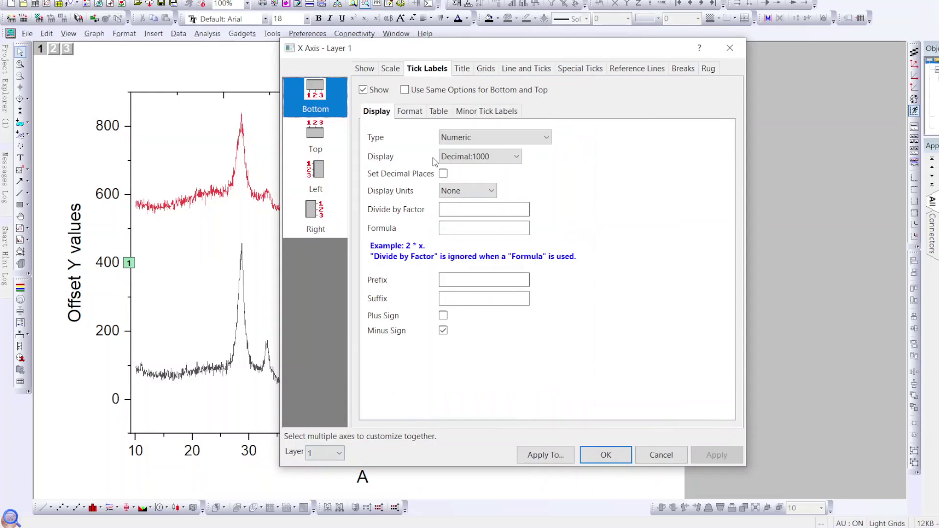
left_click(389, 71)
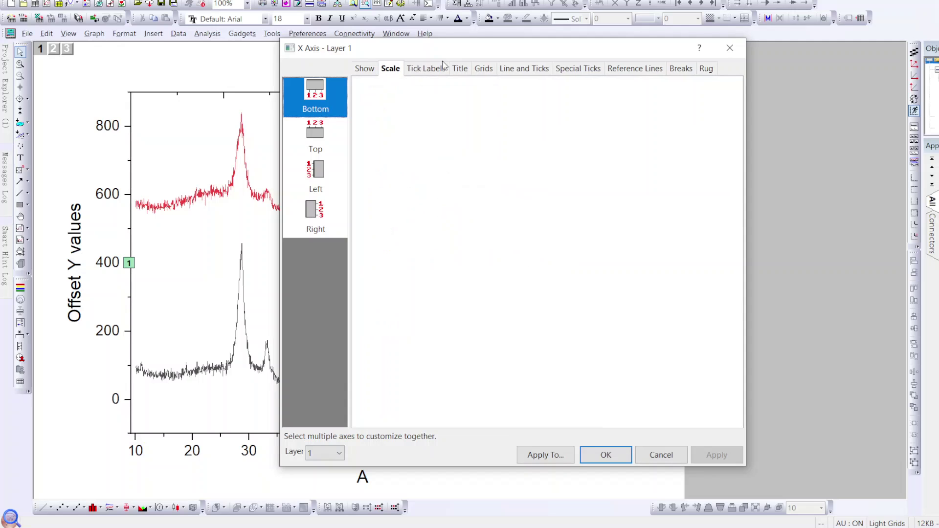
left_click_drag(509, 55, 620, 57)
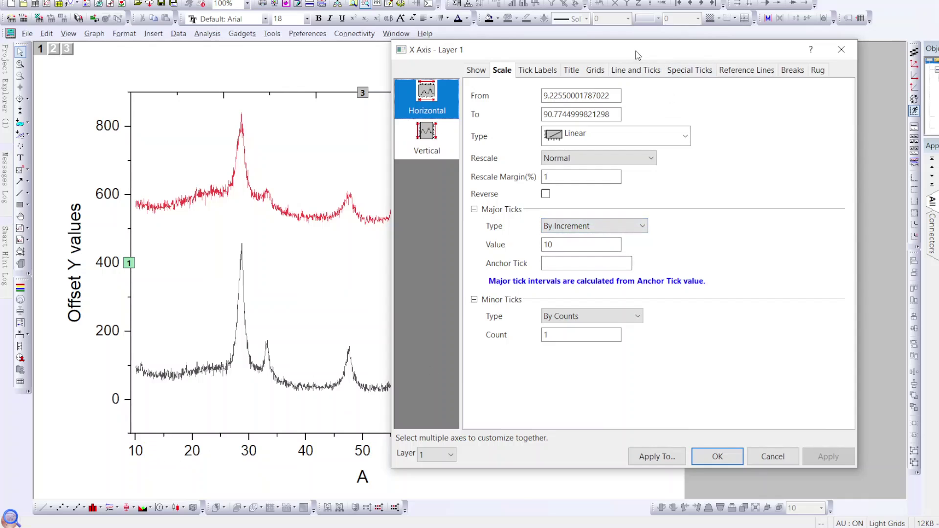
left_click_drag(636, 52, 659, 4)
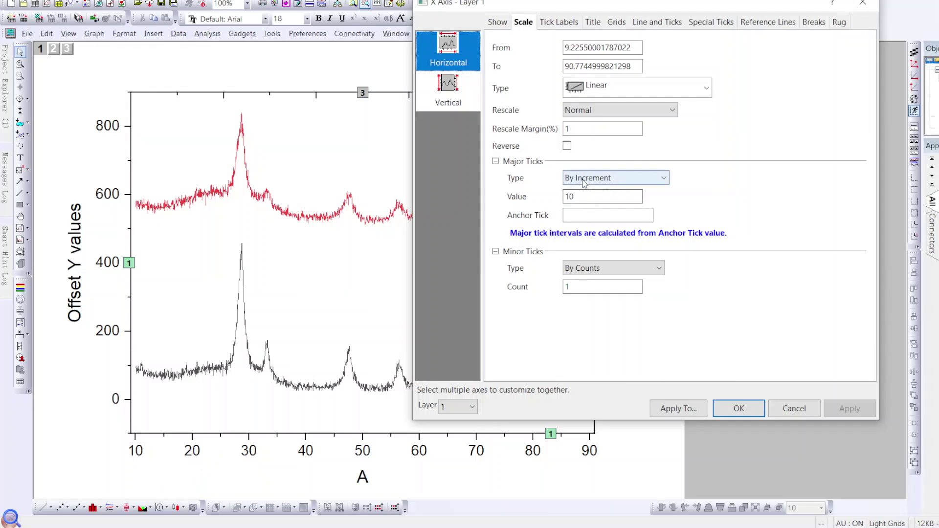
Step: Set the major tick increment to 20 and apply, then change it to 15 and apply
double_click(581, 195)
key("BackSpace")
type("20")
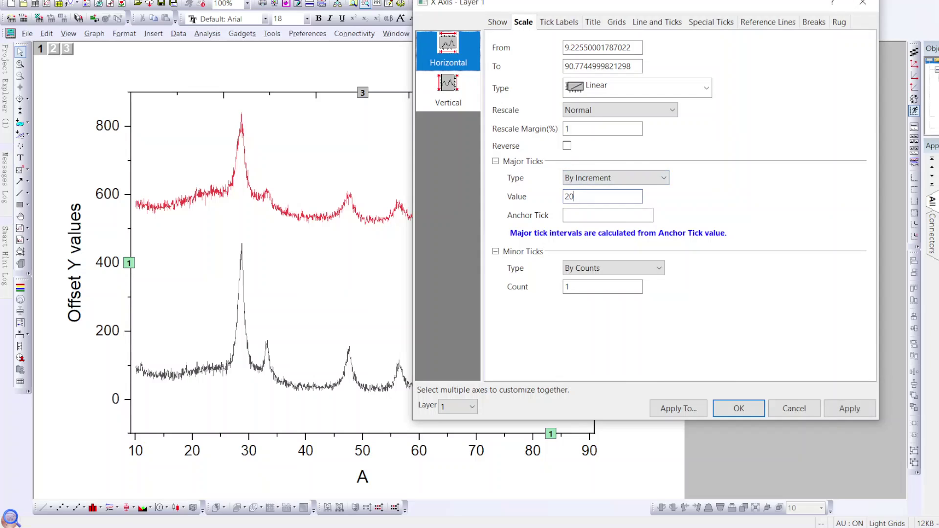
left_click(842, 409)
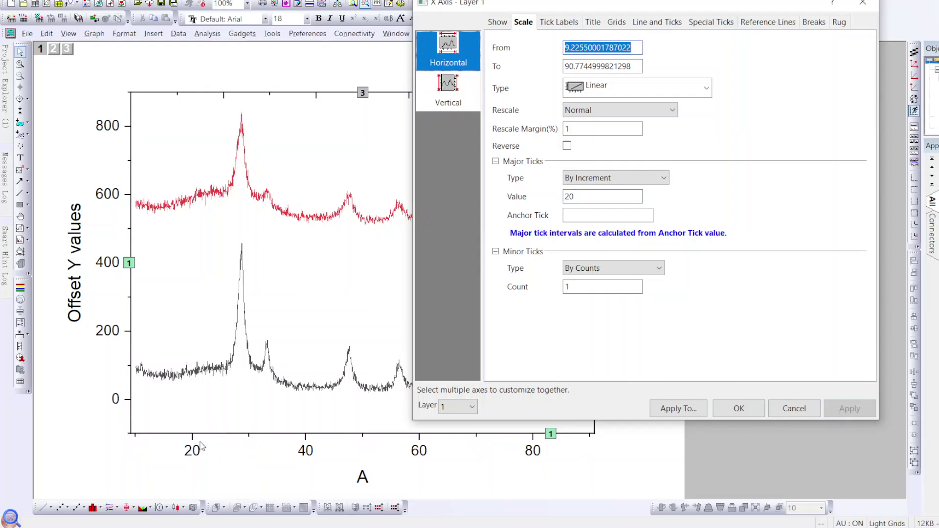
double_click(593, 195)
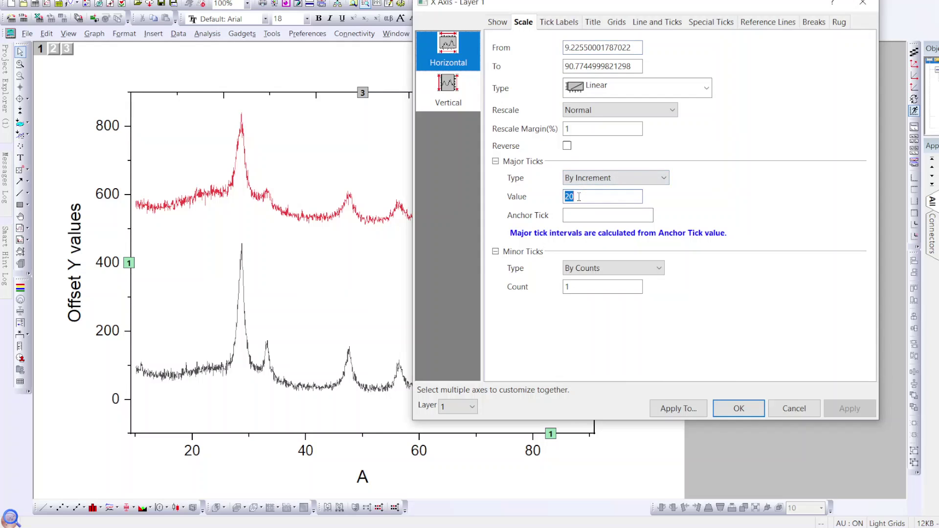
type("15")
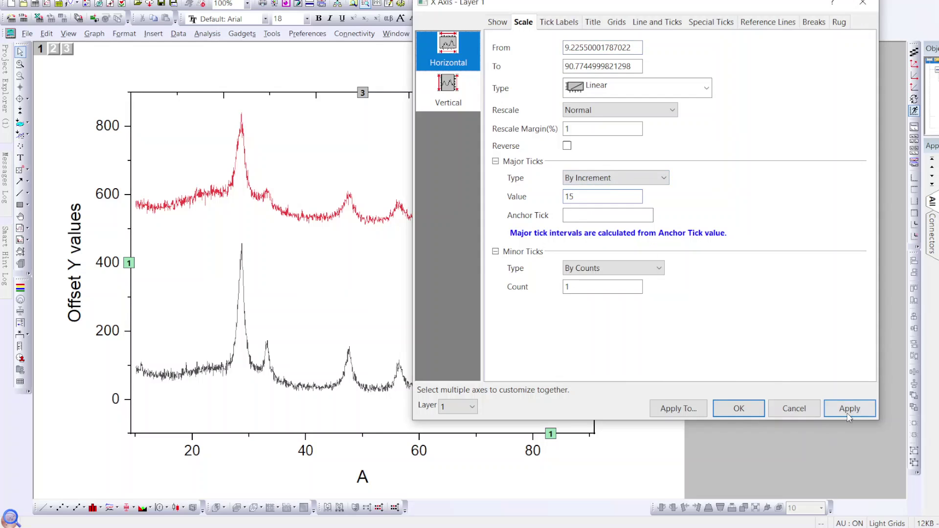
left_click(848, 415)
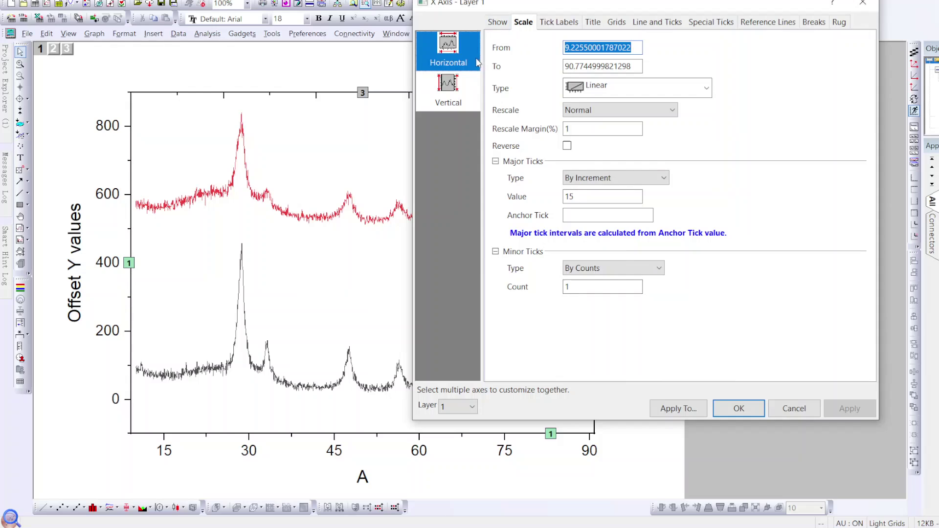
Step: Try vertical axis From values of 0, 10 and 50, applying each one
left_click(449, 101)
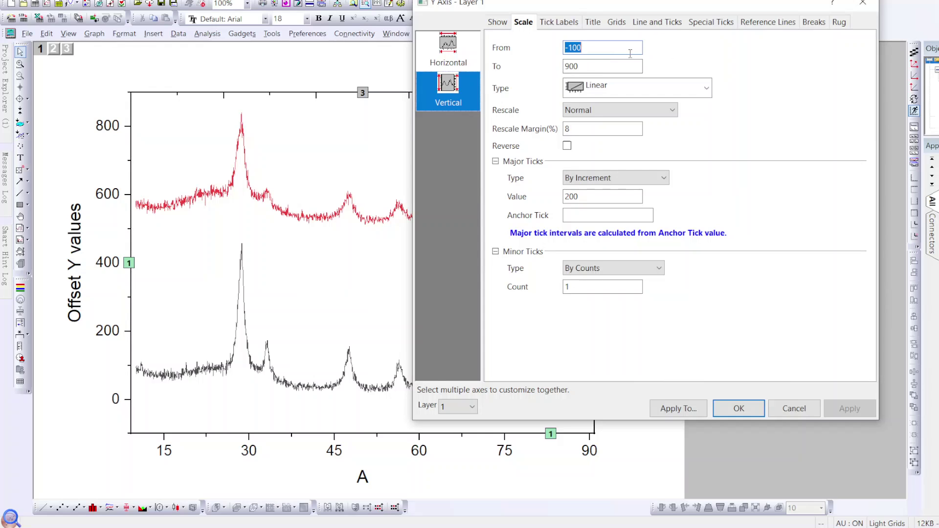
type("0")
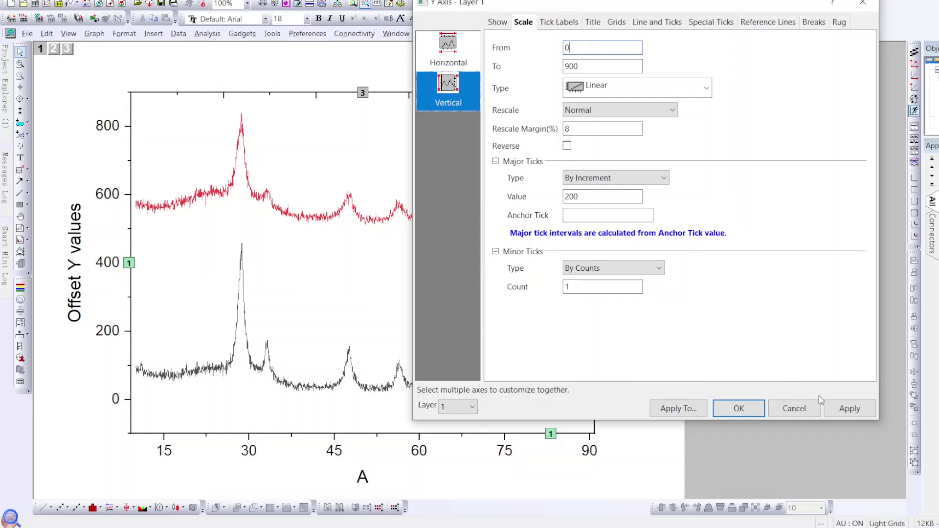
left_click(831, 408)
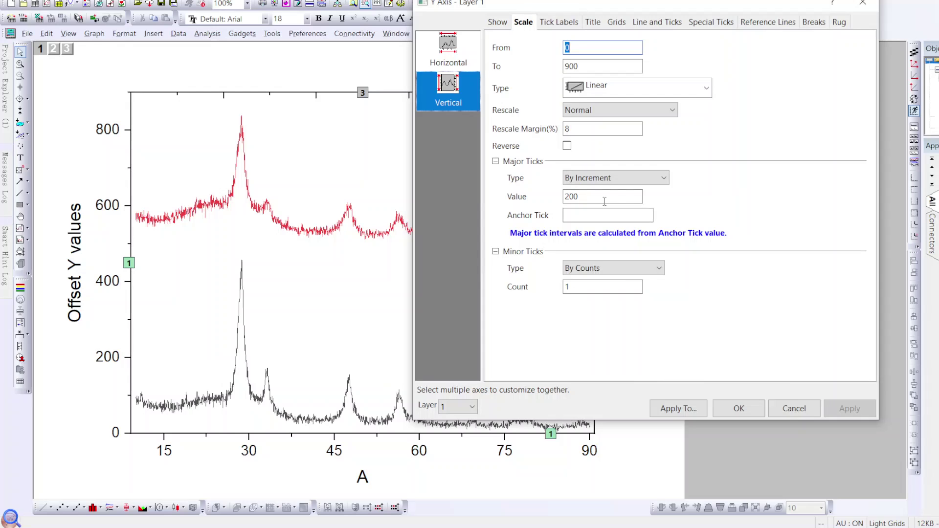
type("10")
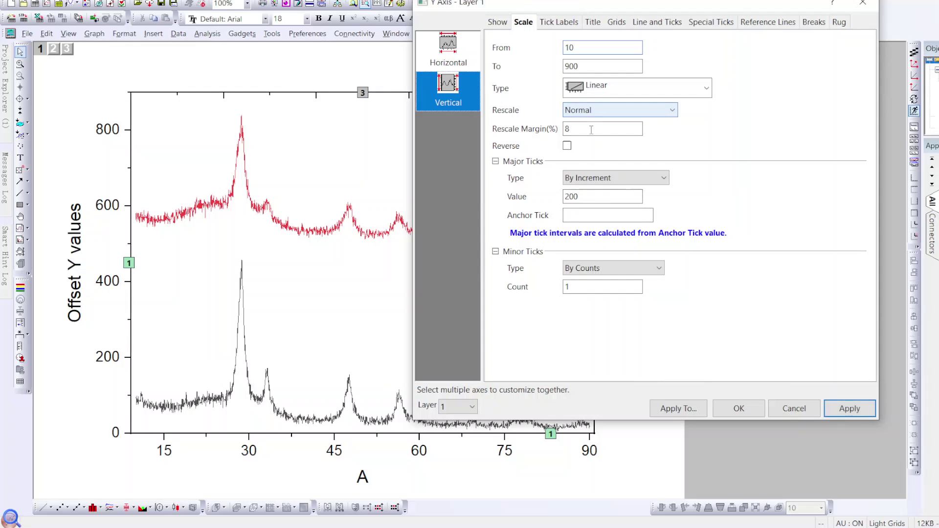
left_click(855, 410)
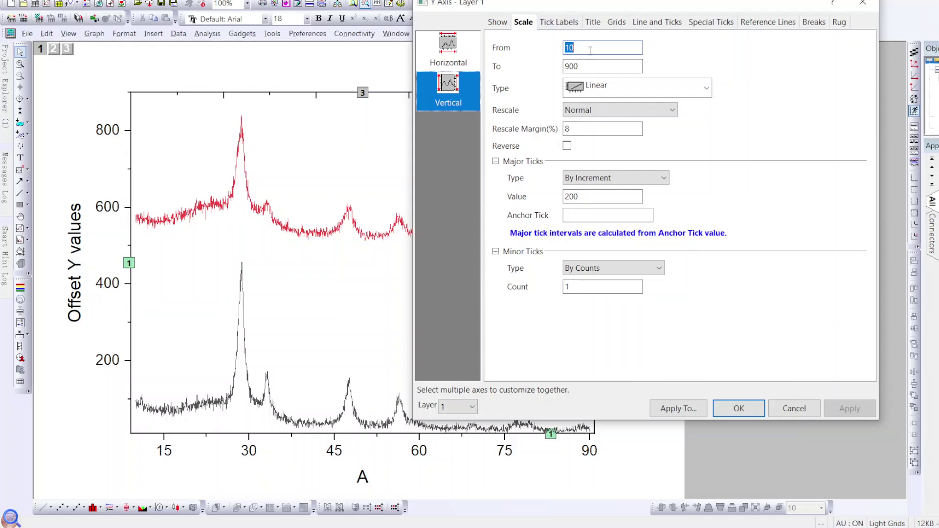
key("BackSpace")
type("50")
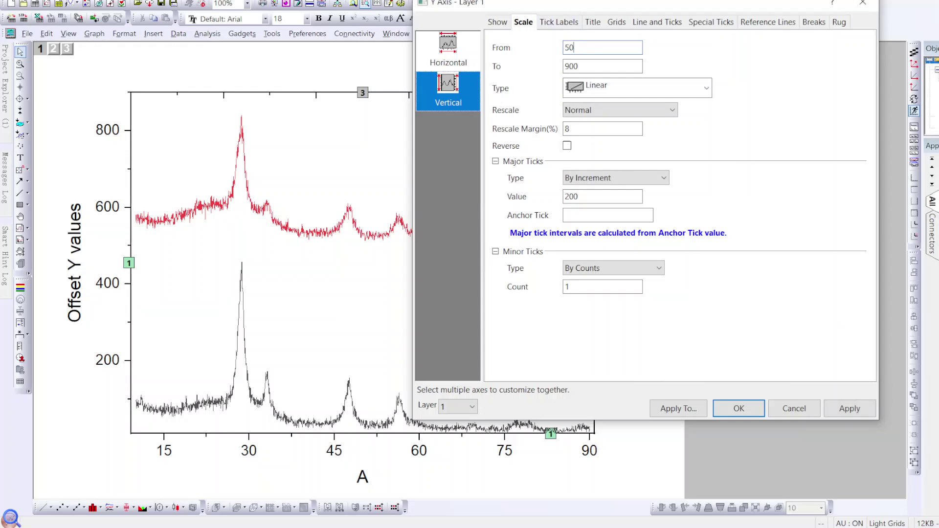
left_click(849, 408)
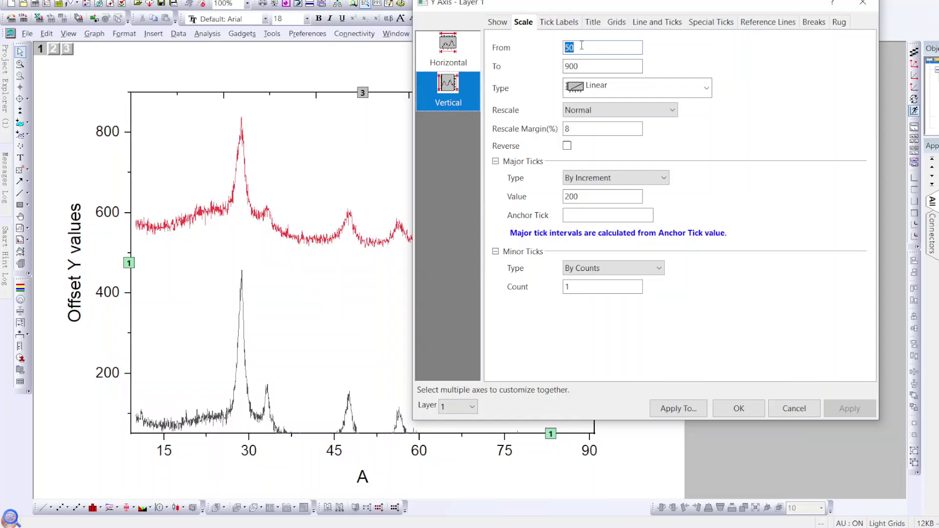
Step: Set the vertical axis start to -10, apply, and confirm with OK
key("BackSpace")
type("-10")
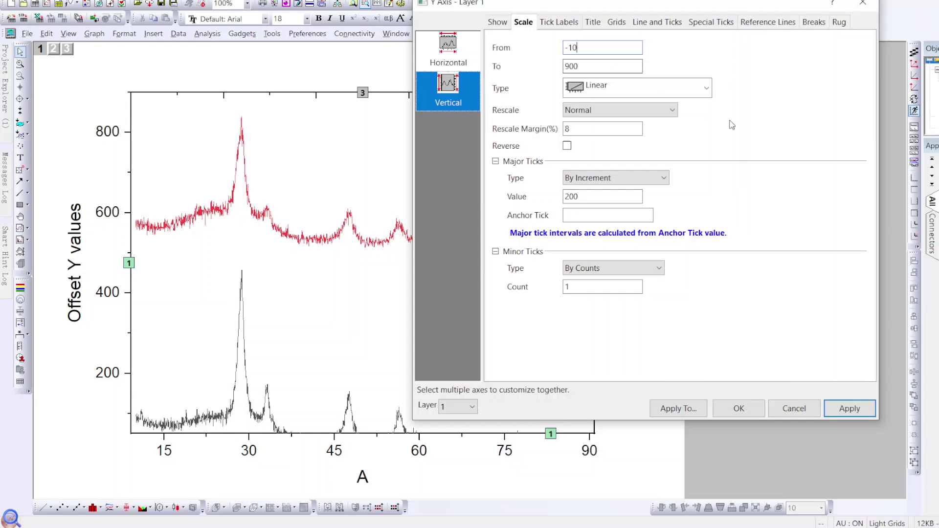
left_click(849, 409)
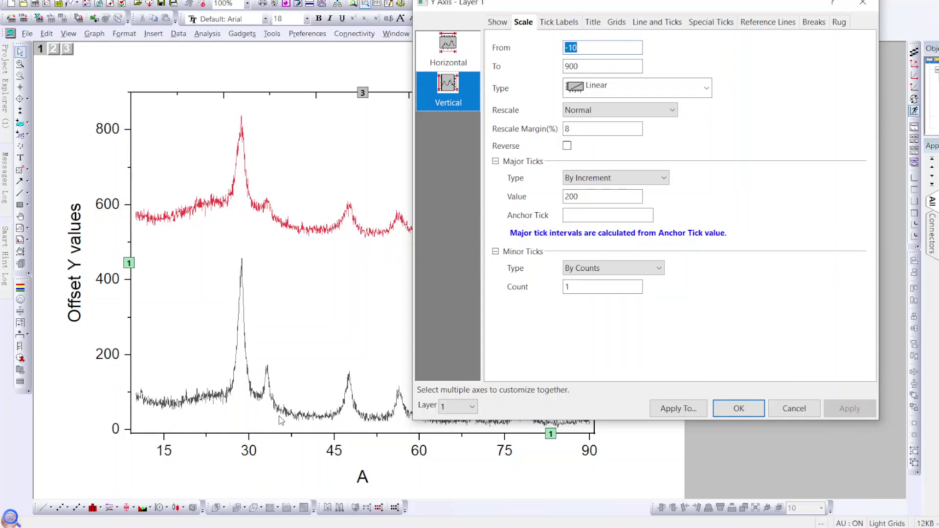
left_click(750, 413)
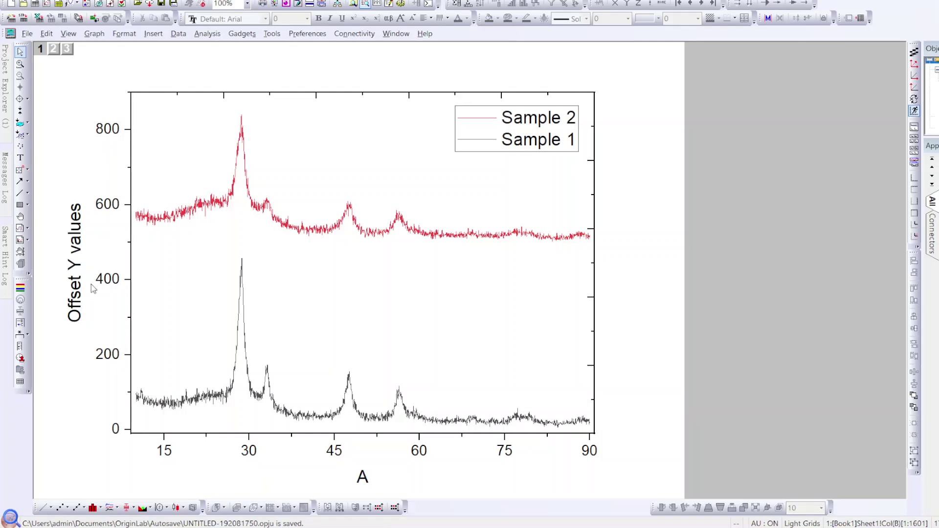
left_click(115, 135)
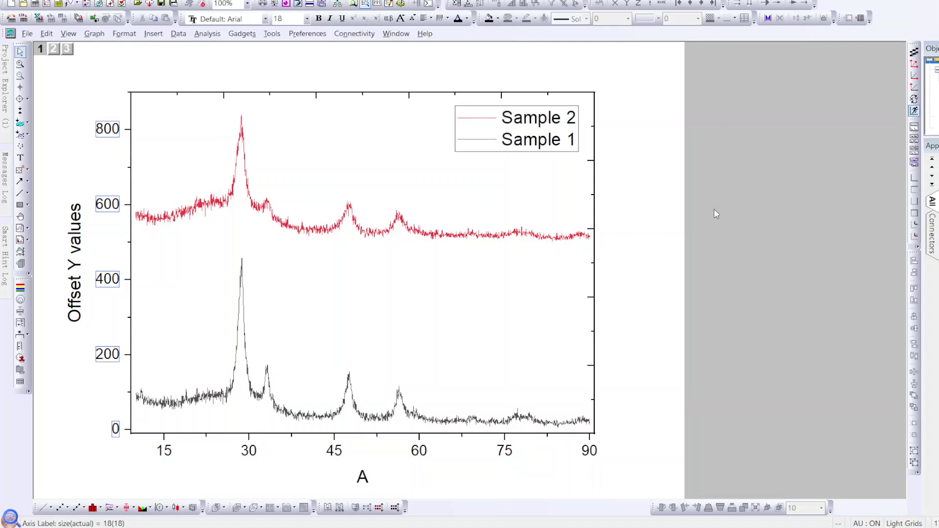
left_click(656, 204)
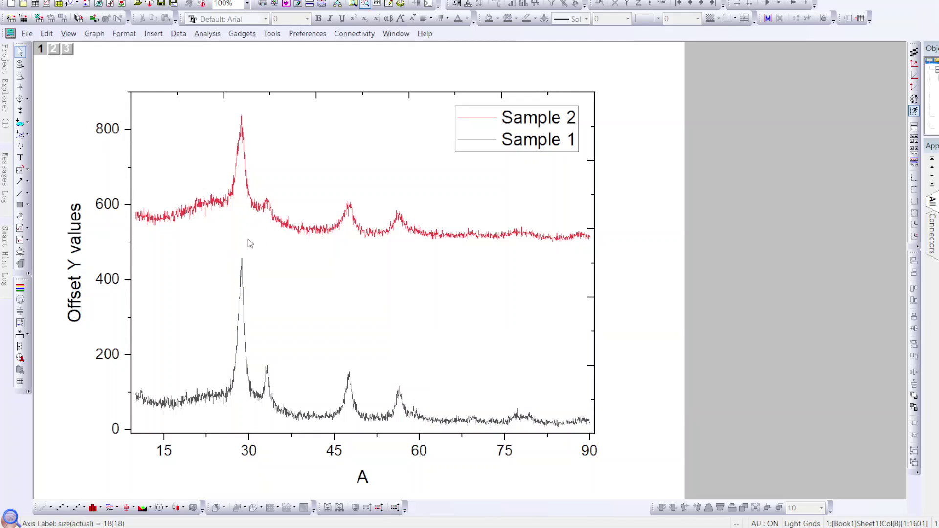
mouse_move(262, 209)
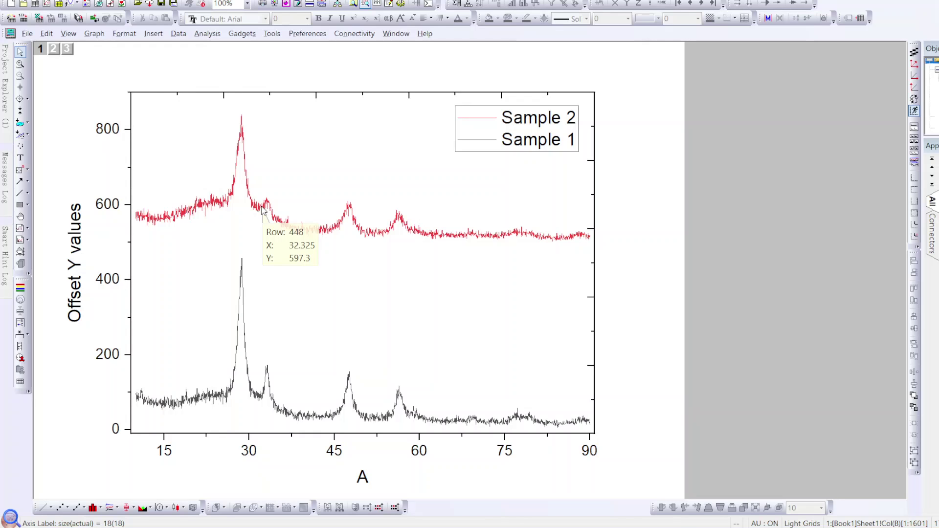
left_click(262, 209)
Step: Set the plot group's Edit Mode to Independent in Plot Details, apply it, then select Layer1
double_click(263, 210)
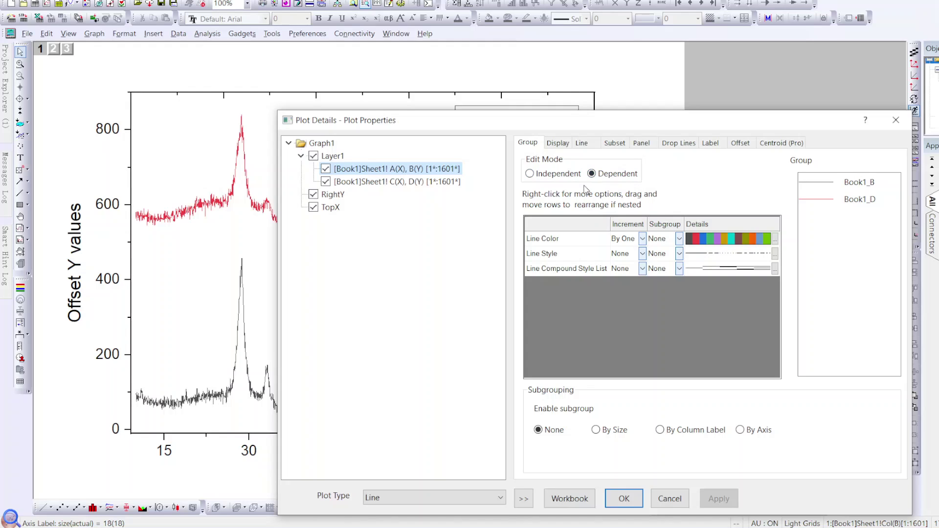
left_click(530, 174)
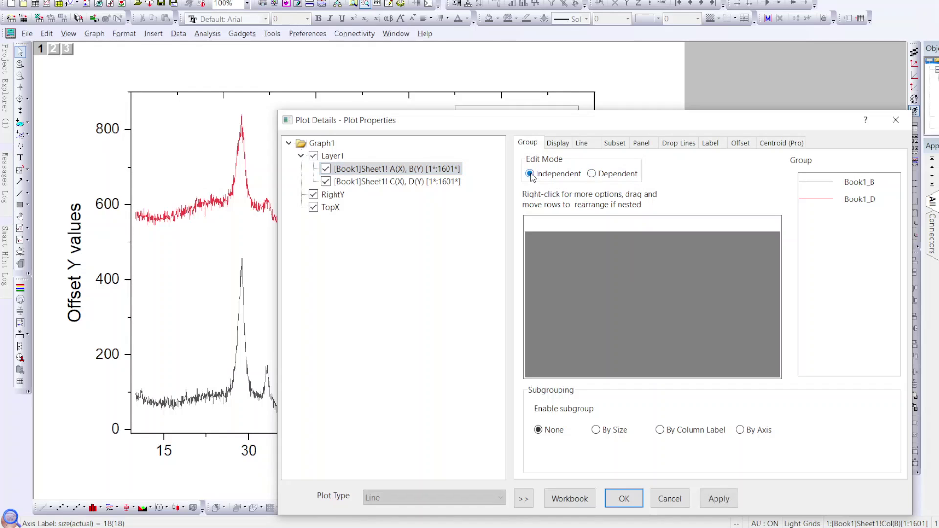
left_click(728, 506)
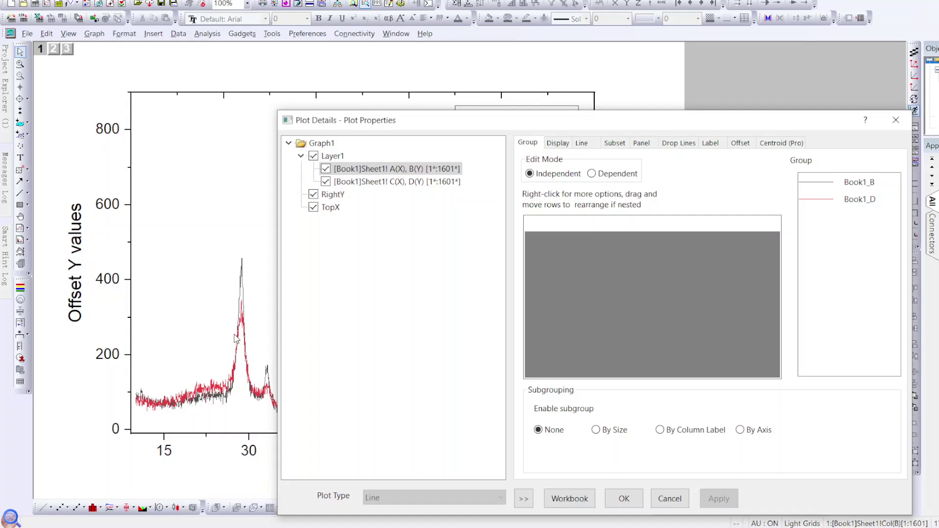
left_click(332, 156)
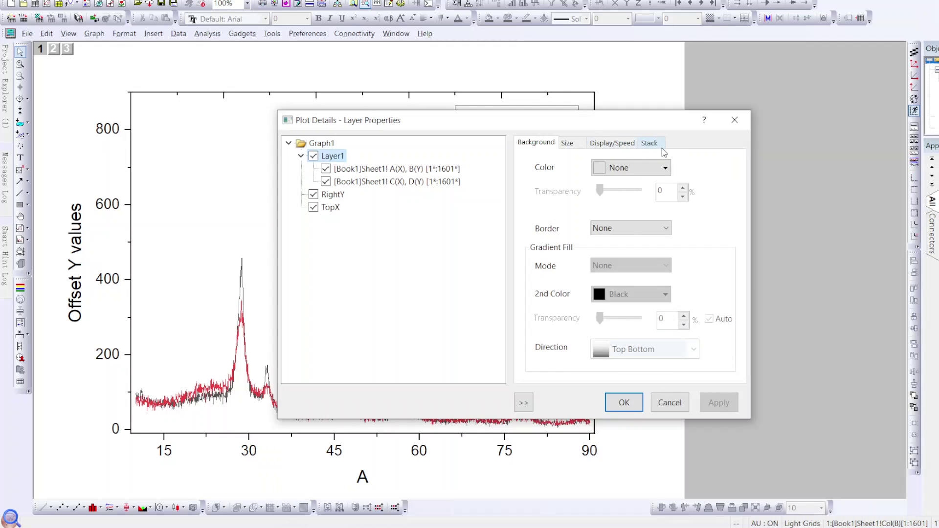
Step: Set Layer1's stack offset to Individual in Y so red Sample 2 rises above black Sample 1
left_click(659, 145)
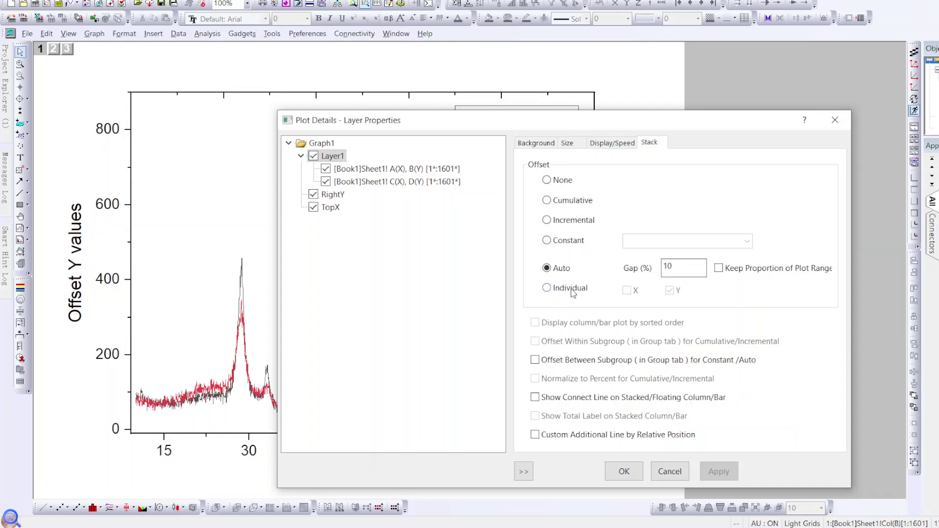
left_click(547, 288)
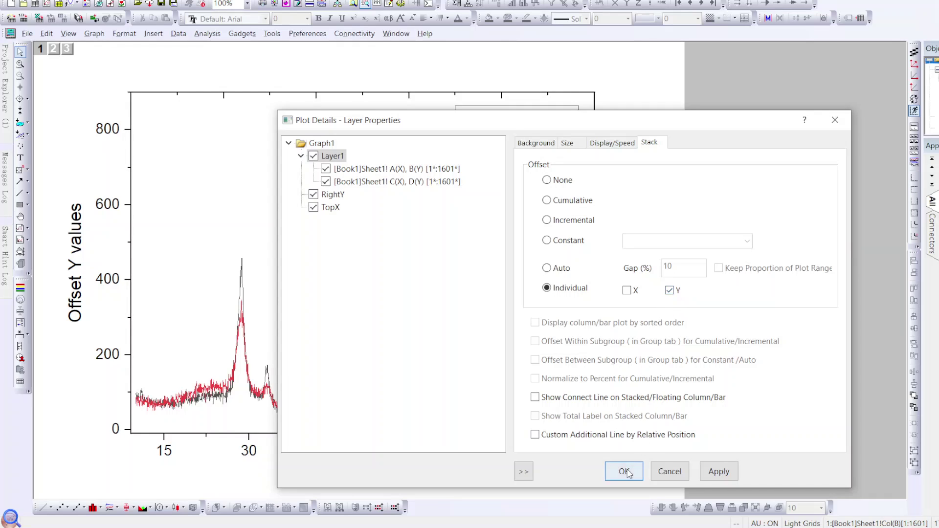
left_click(710, 473)
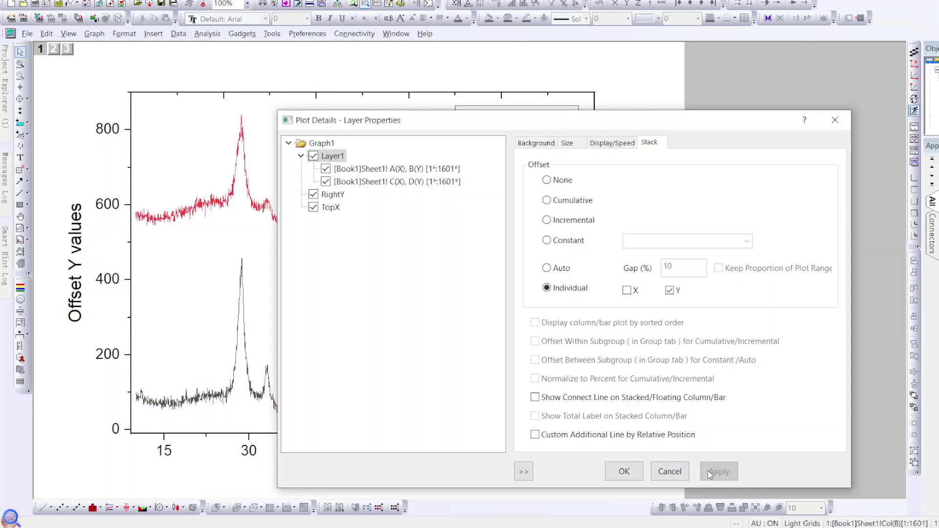
left_click(624, 471)
Step: Drag red Sample 2 downward and raise black Sample 1 to about 200 so the traces sit closer
left_click_drag(212, 203, 208, 239)
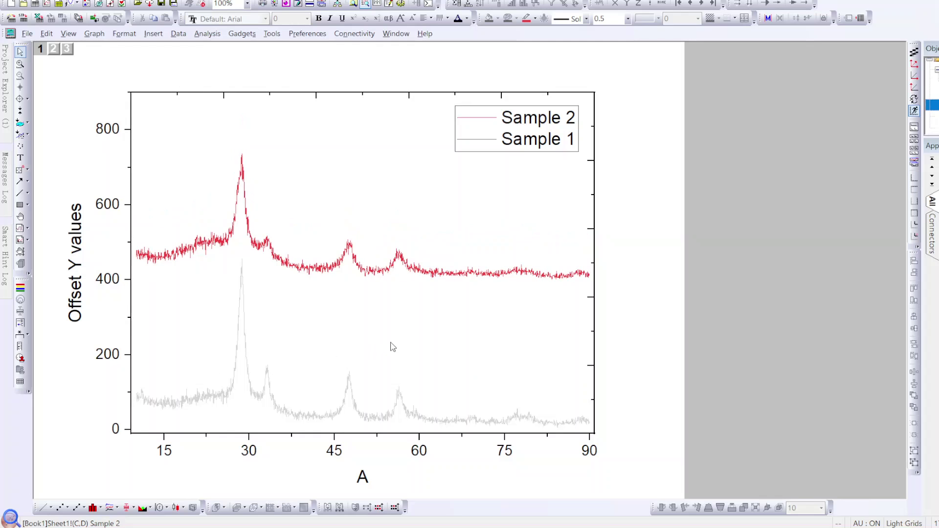
left_click(657, 224)
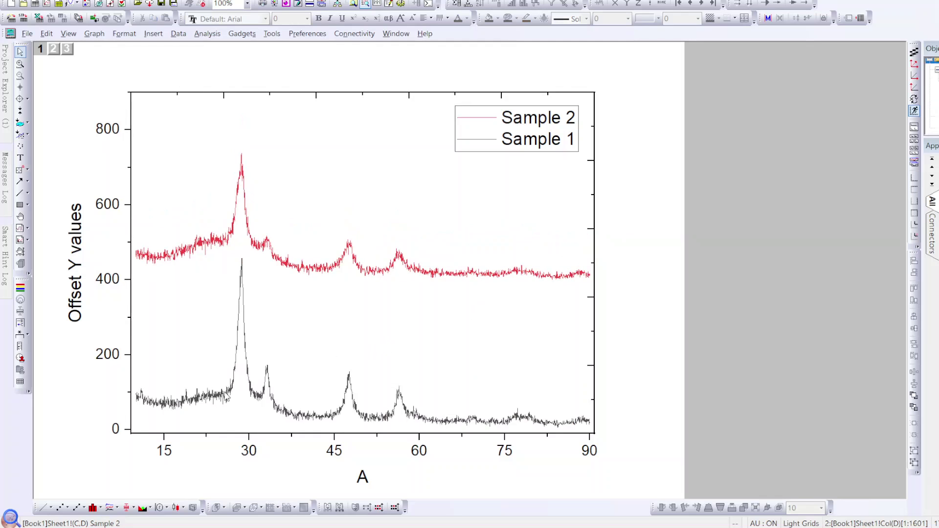
left_click(224, 377)
left_click_drag(225, 378, 225, 345)
left_click(644, 244)
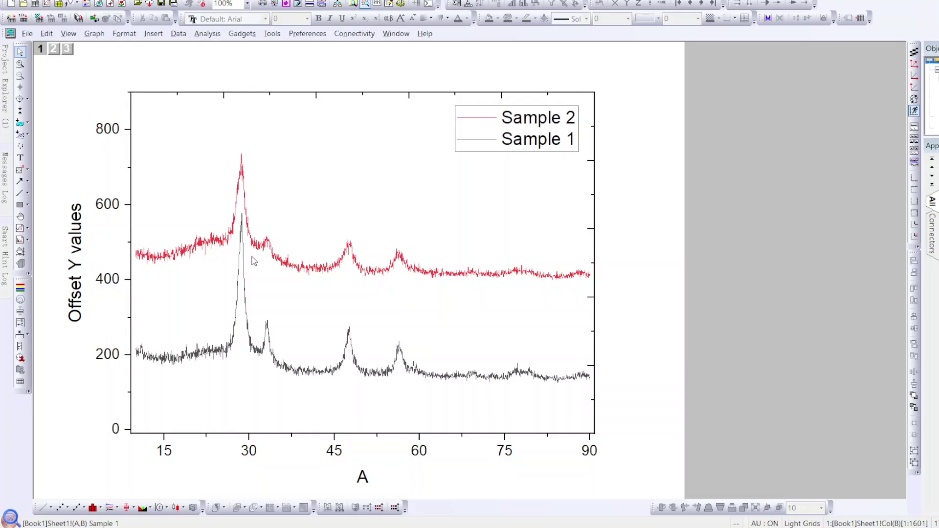
mouse_move(5, 81)
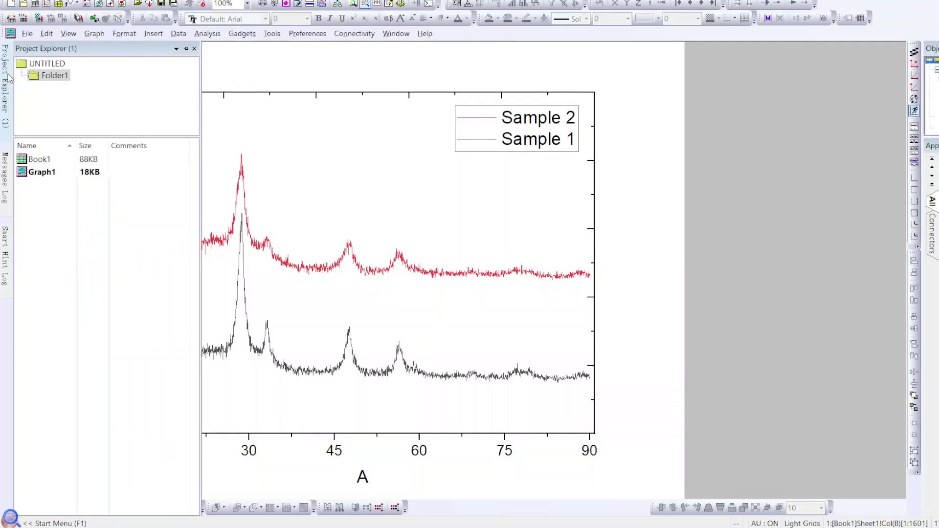
Step: Open the Book1 worksheet, select columns A through D, and bring up the Multi-Panel/Axis plot list
left_click(258, 168)
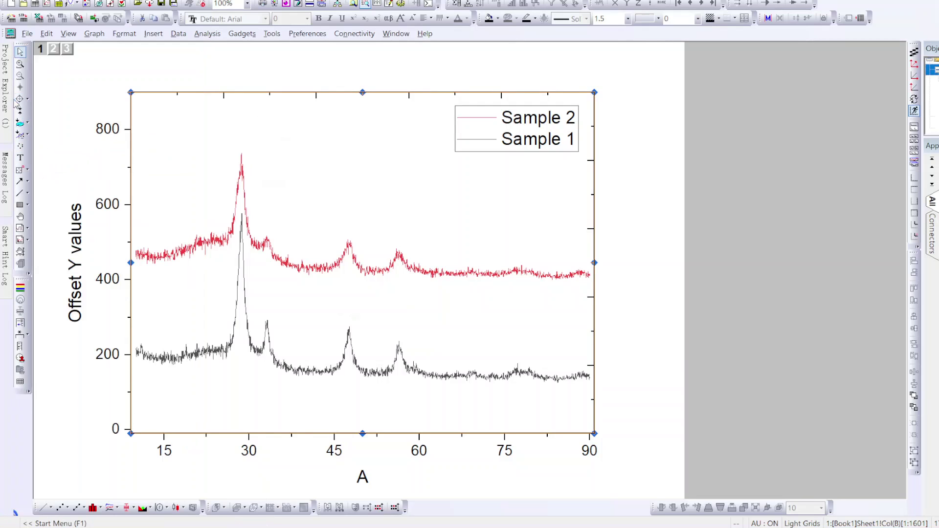
mouse_move(7, 99)
double_click(55, 162)
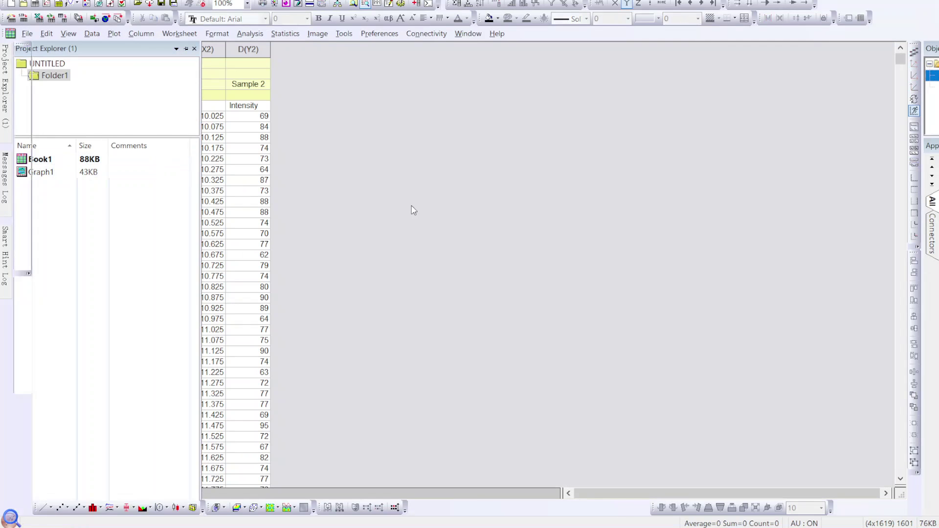
left_click_drag(112, 45, 241, 54)
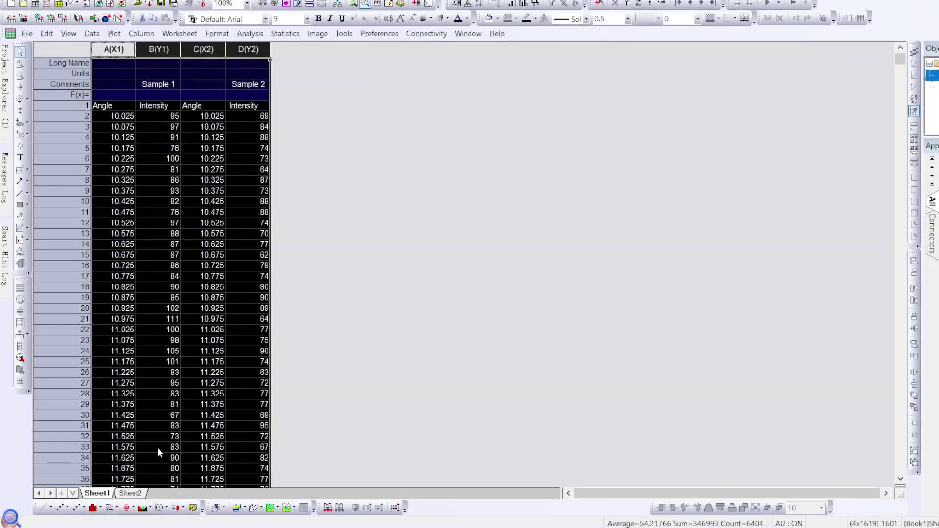
left_click(117, 513)
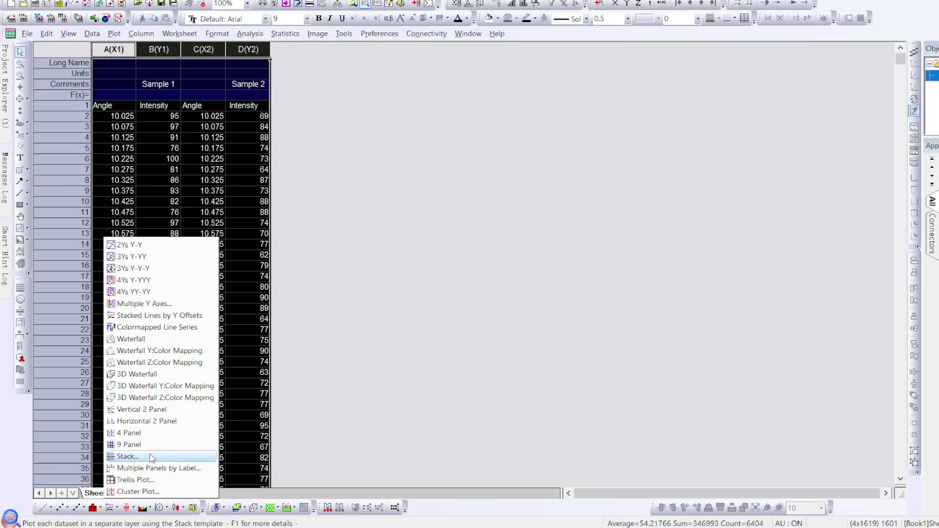
Step: Create a Stack multi-panel graph with default plotstack settings and delete its top axis tick labels
left_click(117, 456)
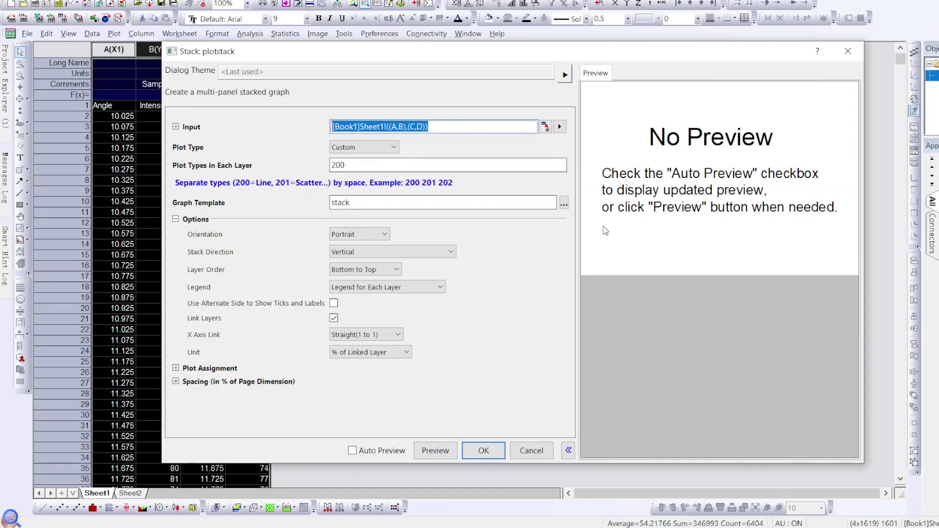
left_click(494, 456)
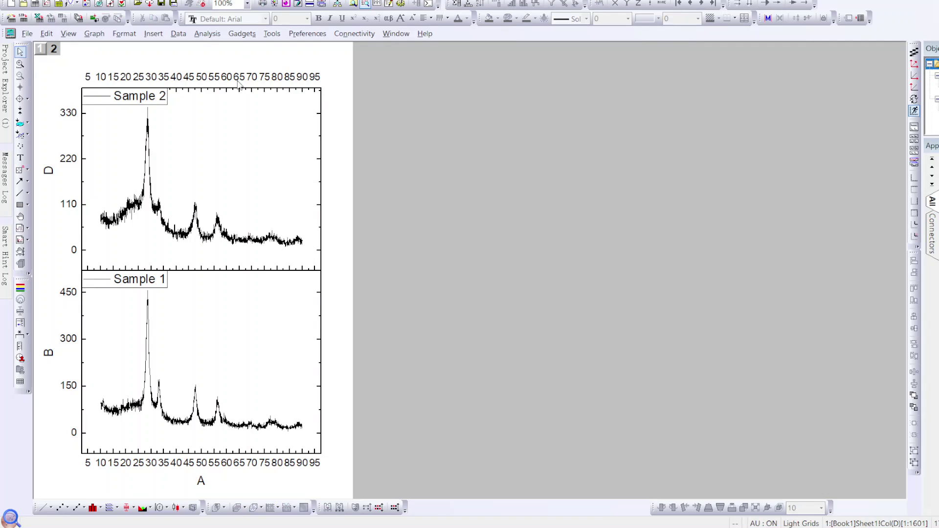
left_click(290, 78)
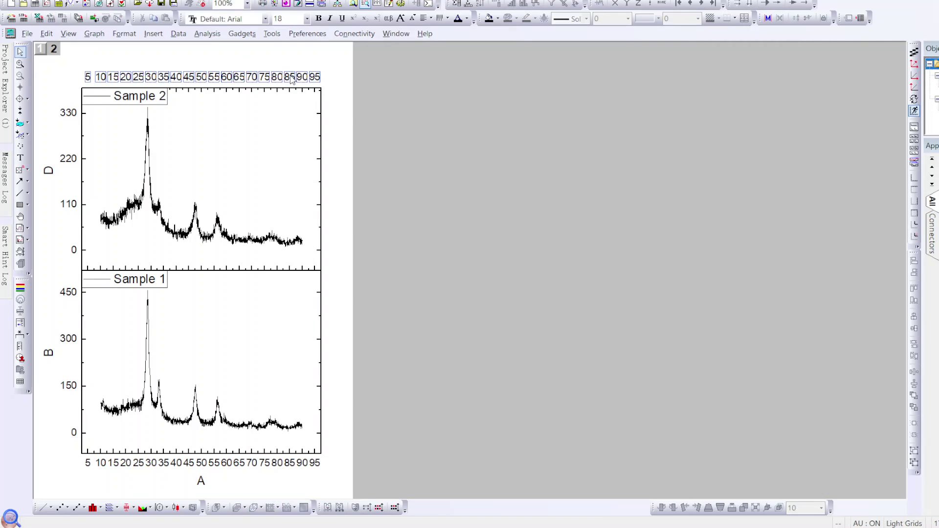
key("Delete")
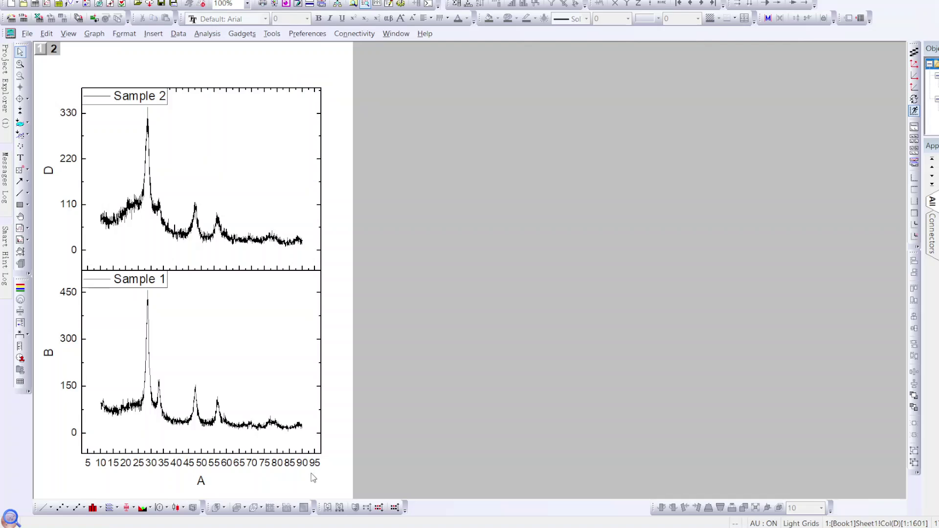
left_click(228, 463)
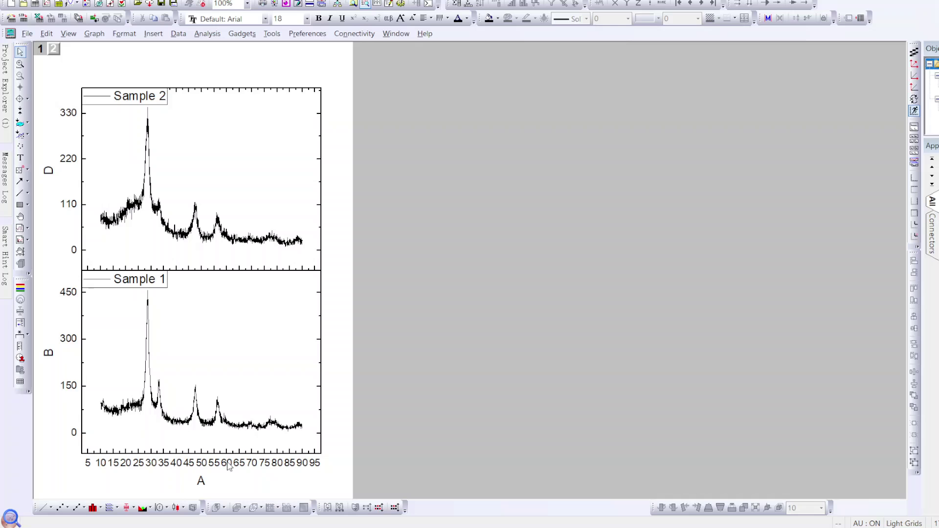
Step: Set the bottom axis major tick increment to 15 so labels run from 15 to 90
double_click(230, 464)
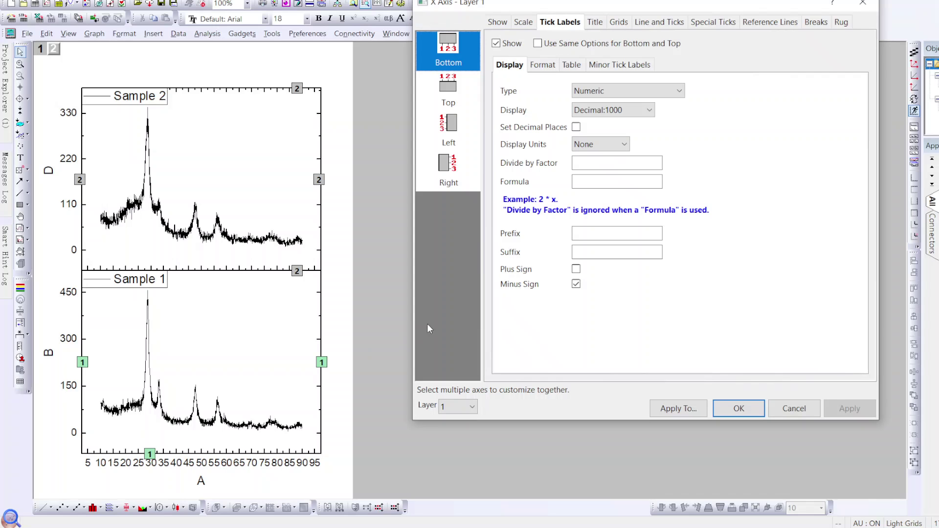
left_click(523, 23)
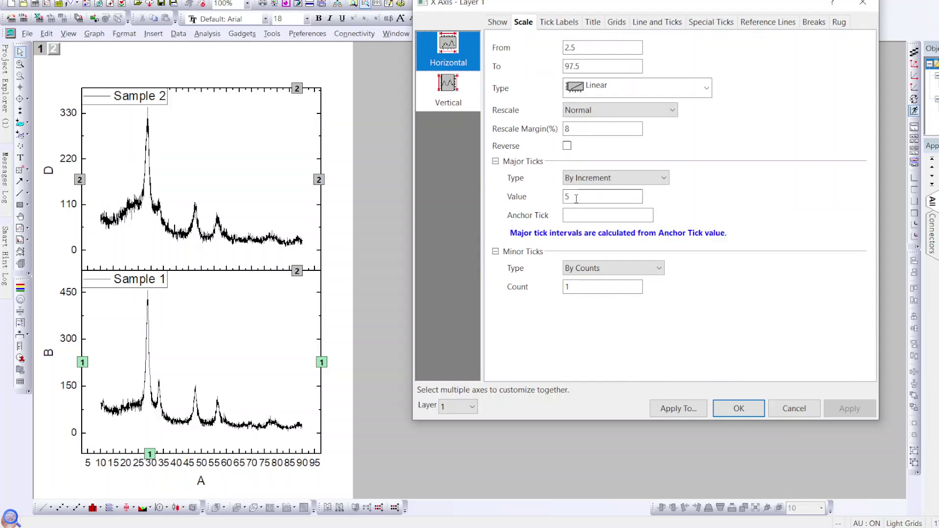
type("15")
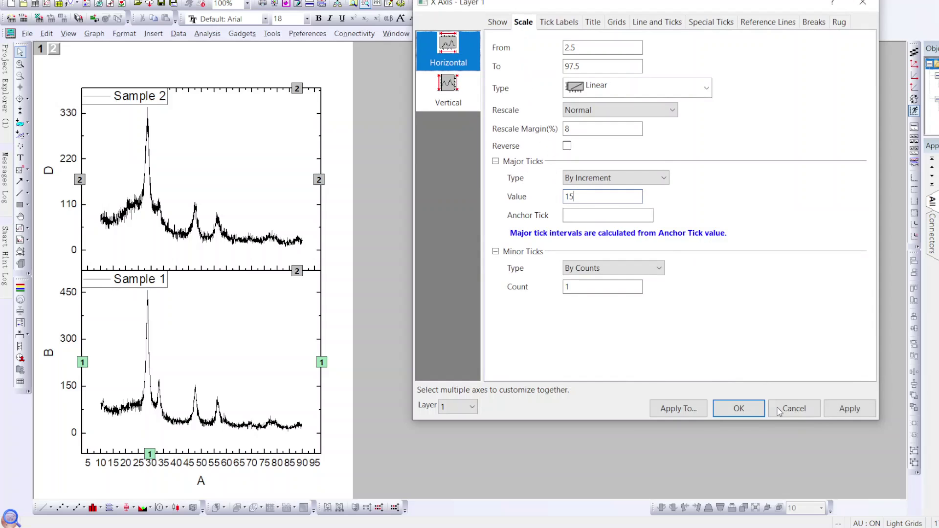
left_click(851, 411)
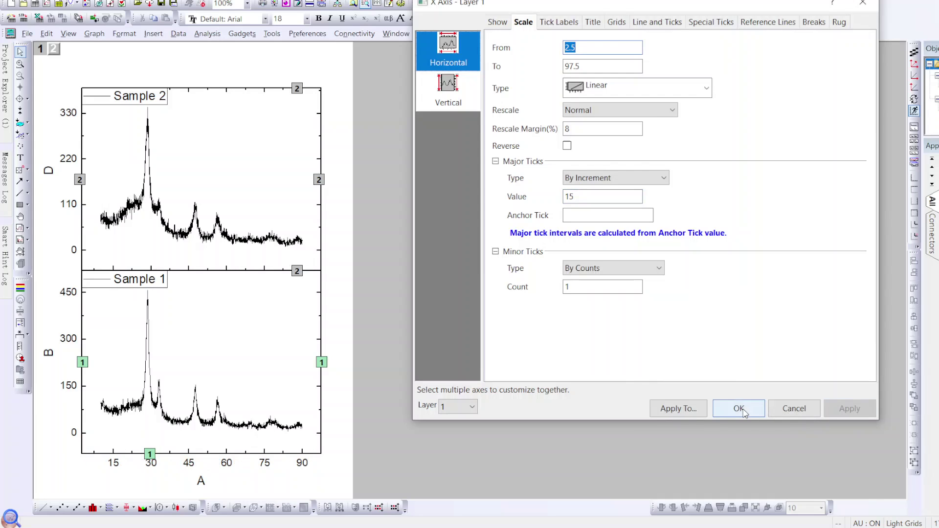
left_click(740, 410)
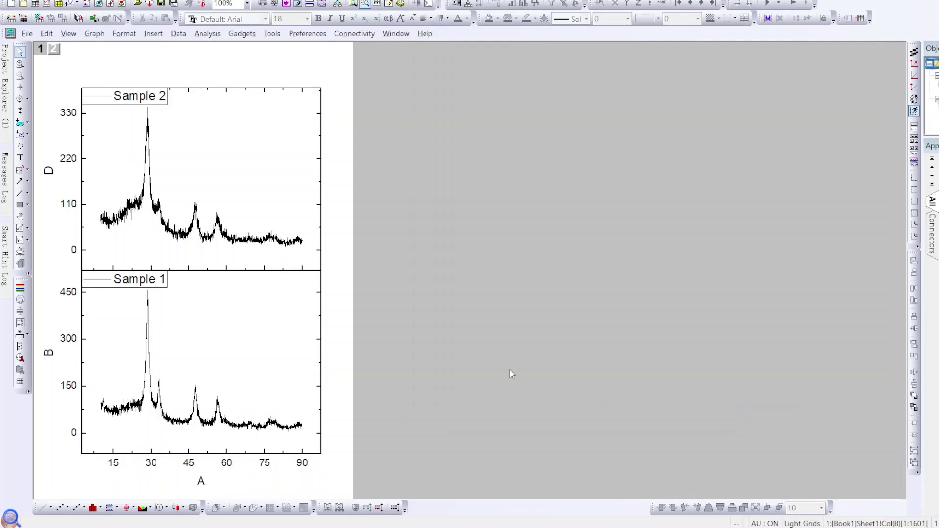
Step: Move the Sample 1 legend to the top-right corner of the lower panel
left_click(138, 280)
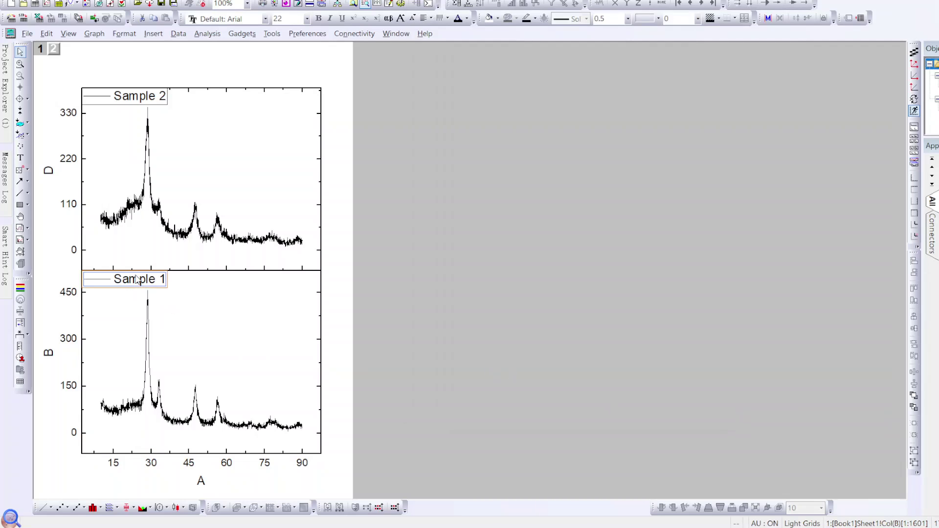
left_click(155, 291)
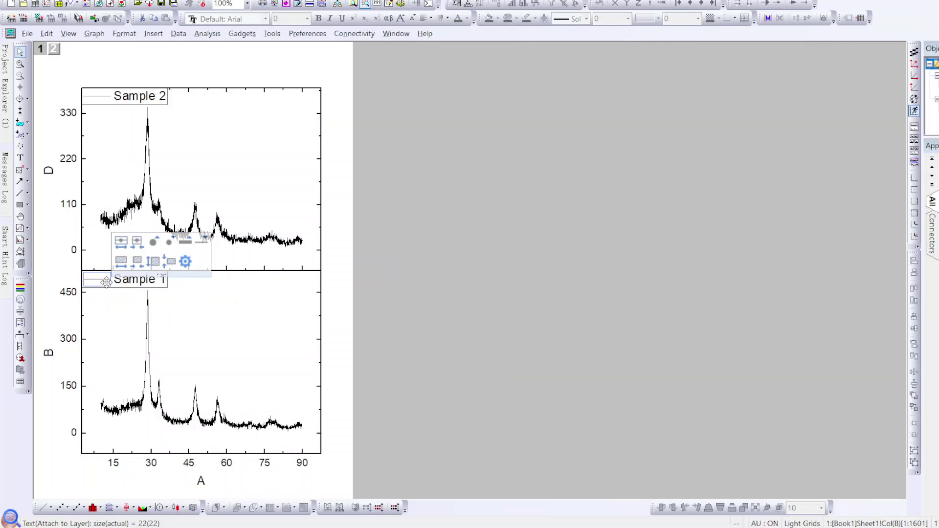
left_click(119, 287)
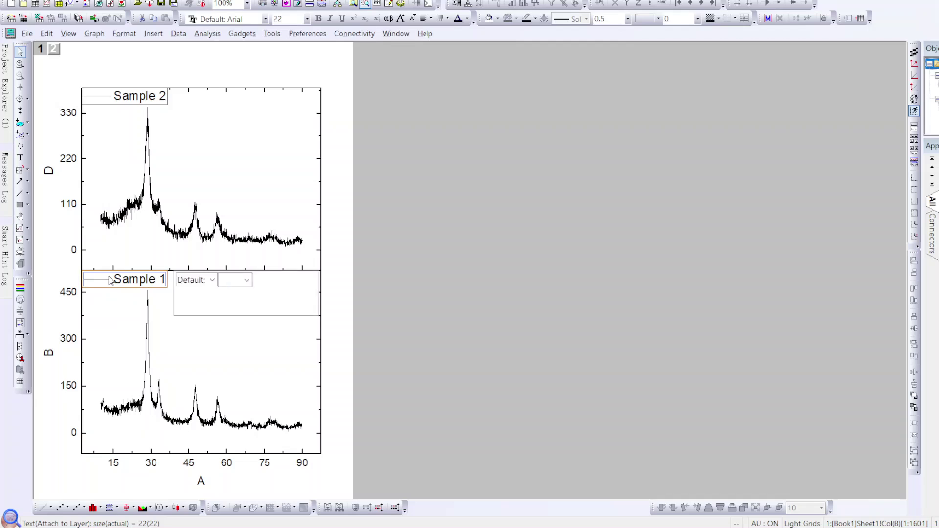
left_click(108, 274)
left_click(155, 279)
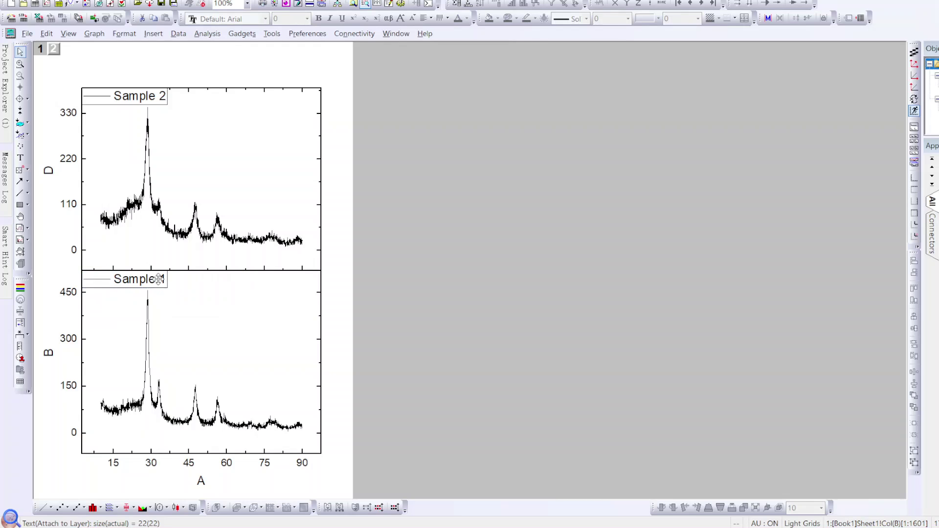
left_click(114, 287)
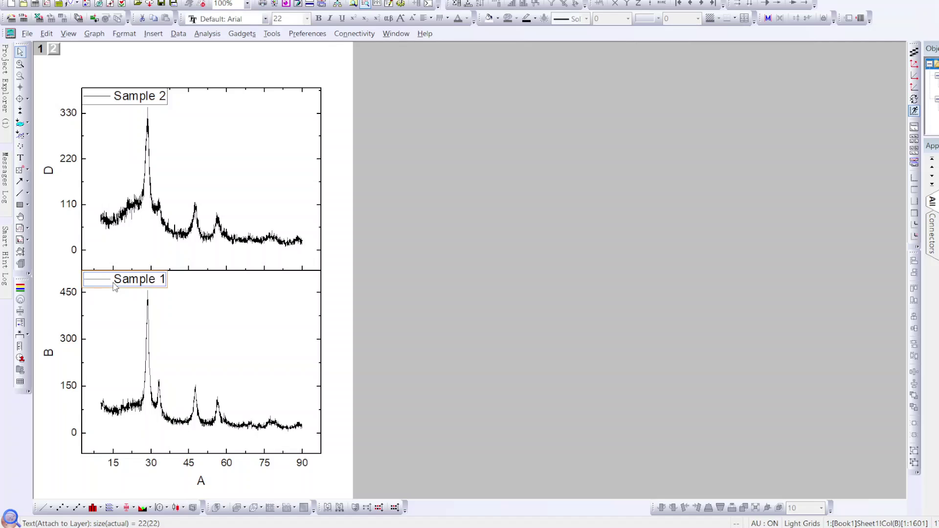
left_click(114, 287)
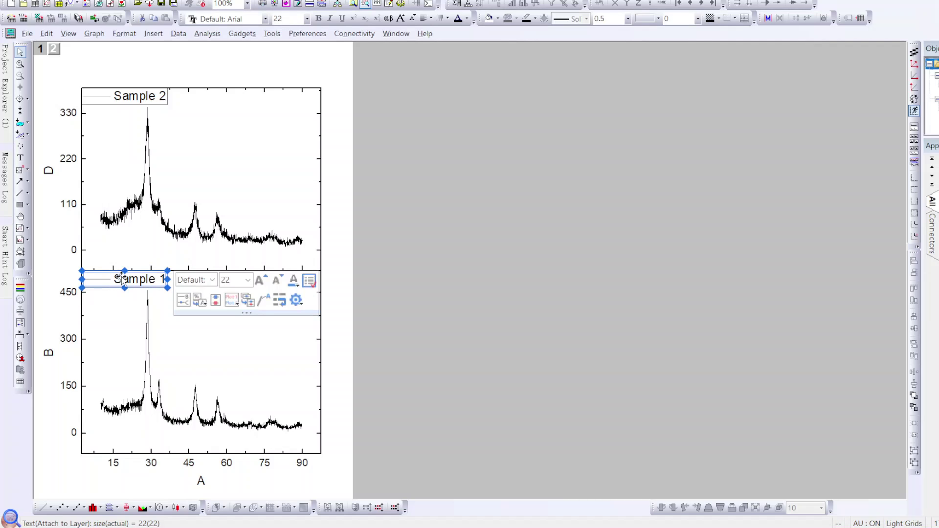
left_click_drag(120, 276, 270, 280)
Step: Move the Sample 2 legend to the top-right corner of the upper panel
left_click(164, 96)
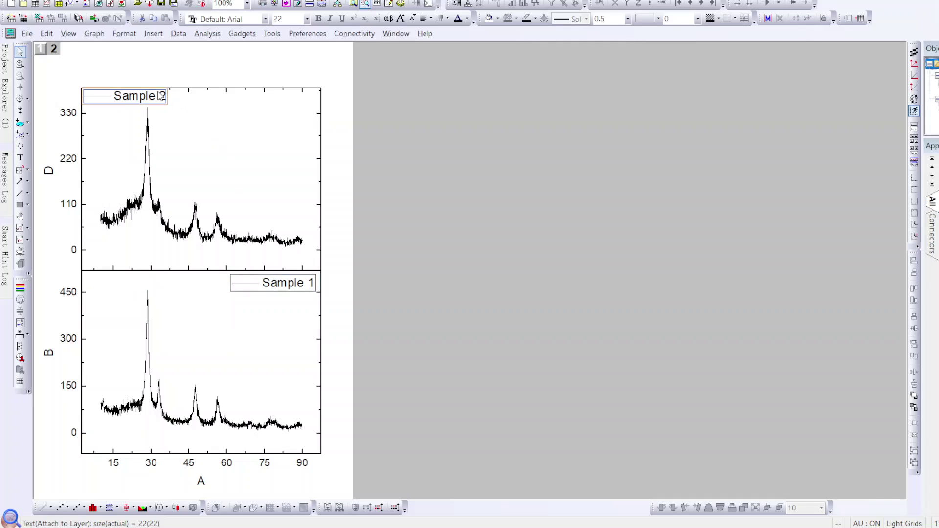
left_click_drag(115, 90, 262, 95)
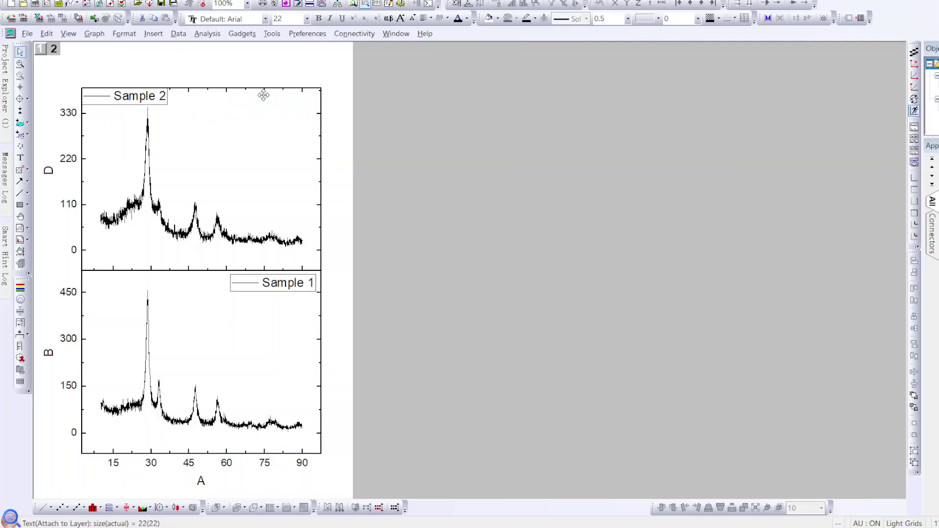
left_click(416, 114)
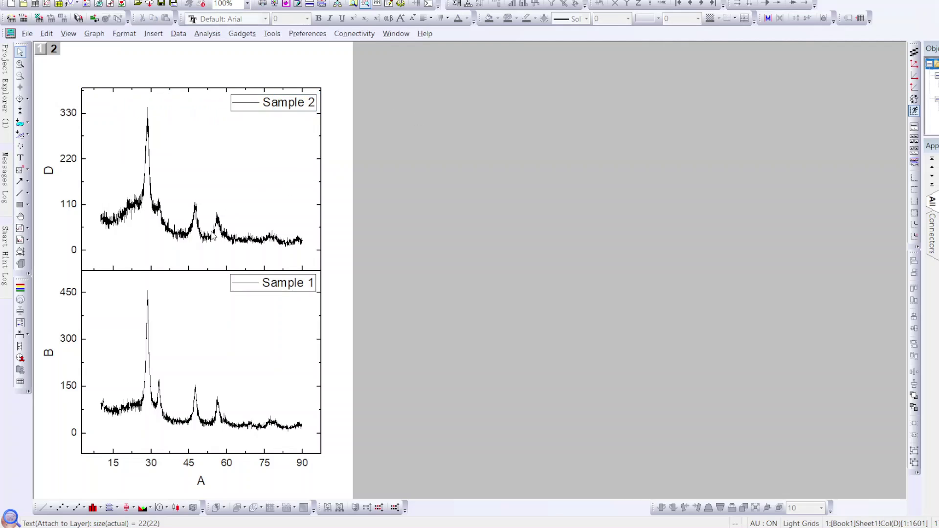
mouse_move(189, 236)
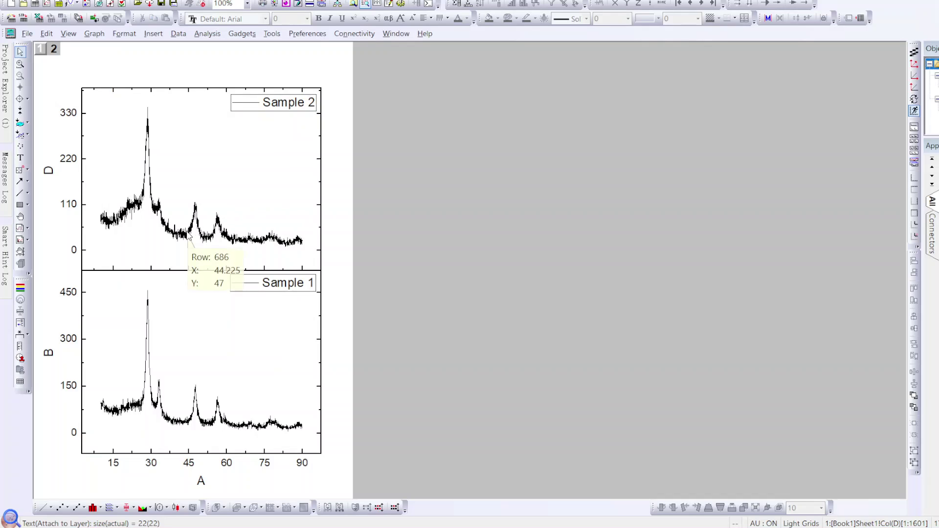
left_click(189, 236)
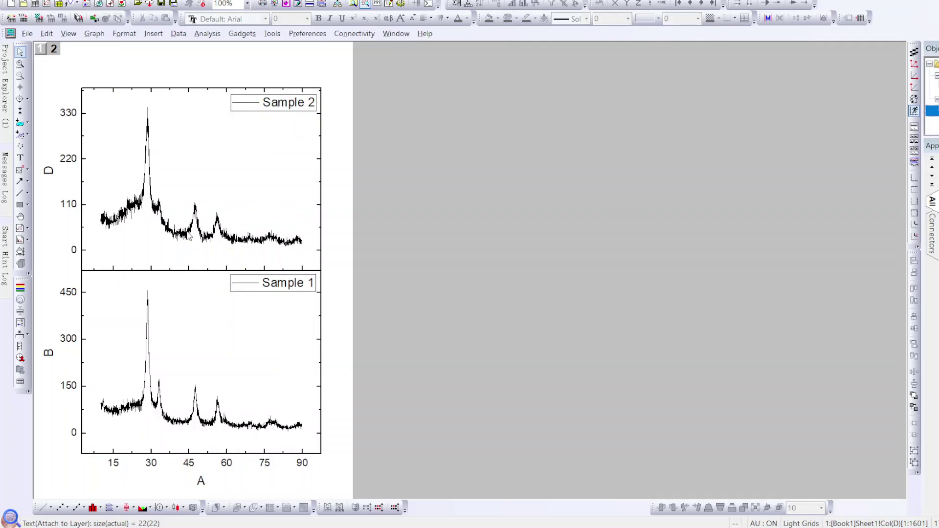
Step: Change the upper Sample 2 curve's line colour to Red in Plot Details
double_click(189, 236)
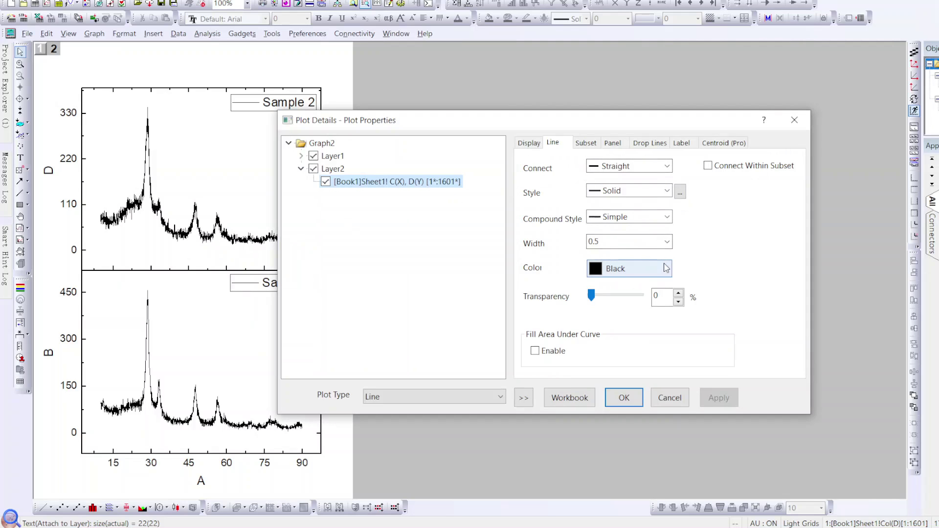
left_click(631, 268)
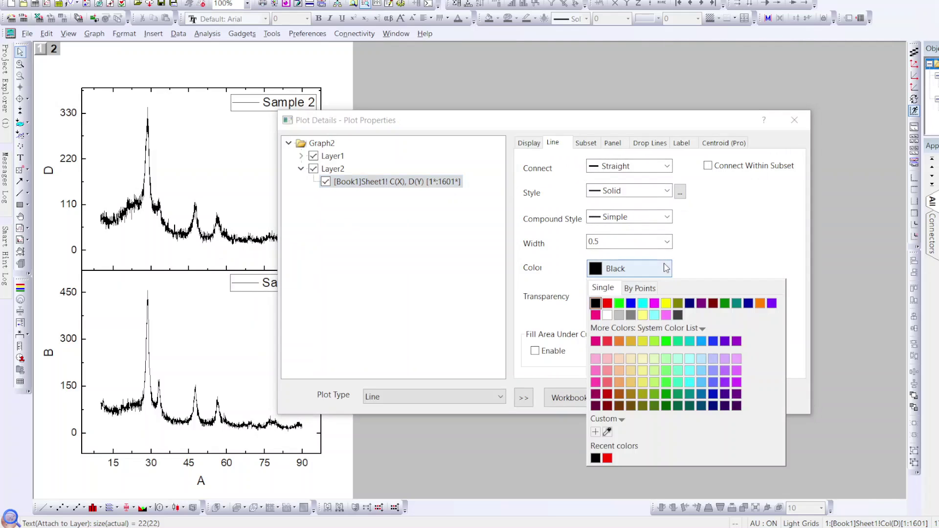
left_click(606, 304)
left_click(721, 404)
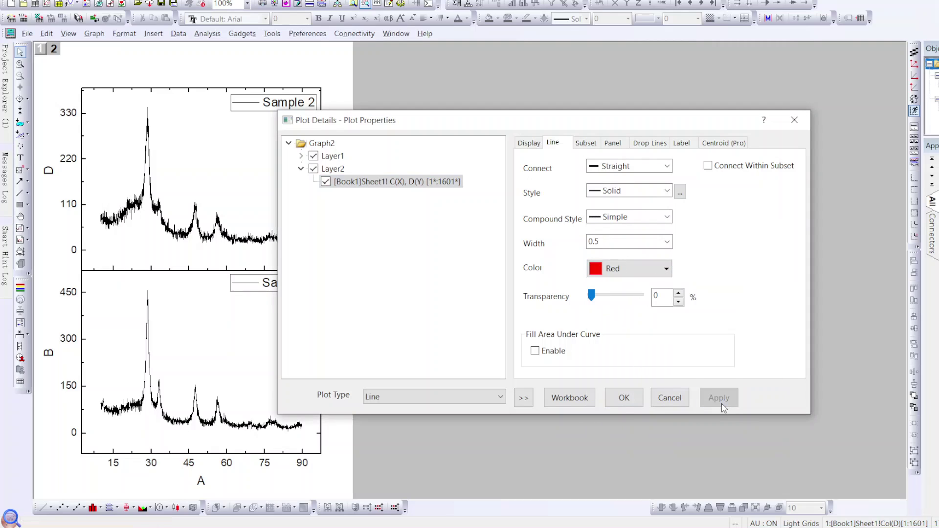
left_click(625, 398)
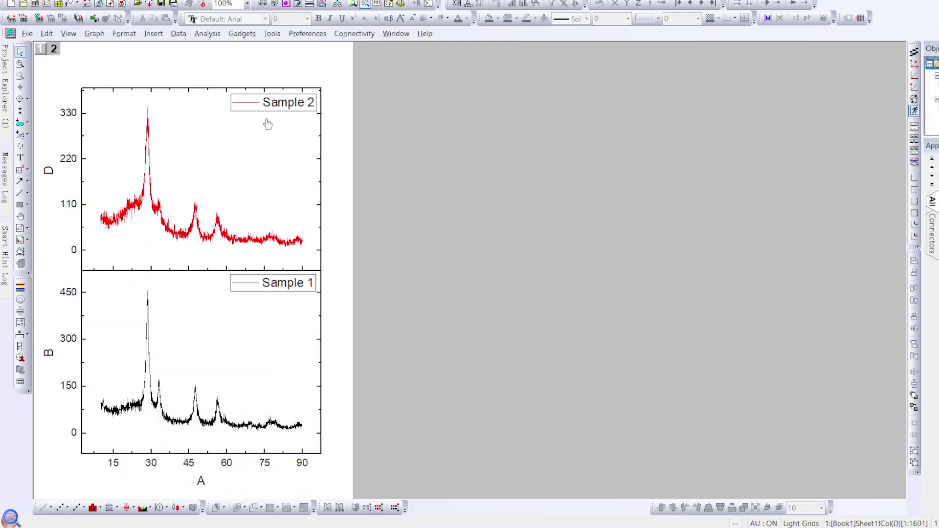
Step: Drag the upper layer's top-right handle down to make both panels shorter
left_click(249, 130)
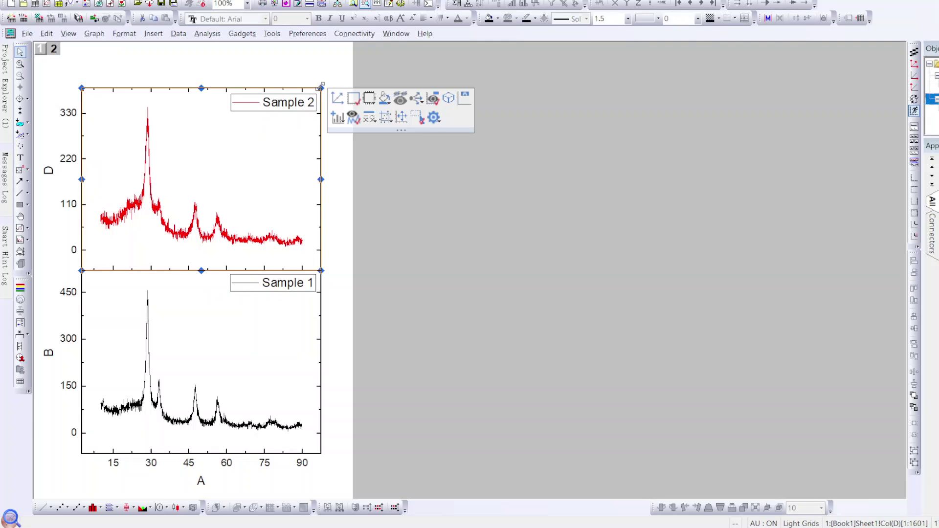
left_click_drag(320, 89, 320, 131)
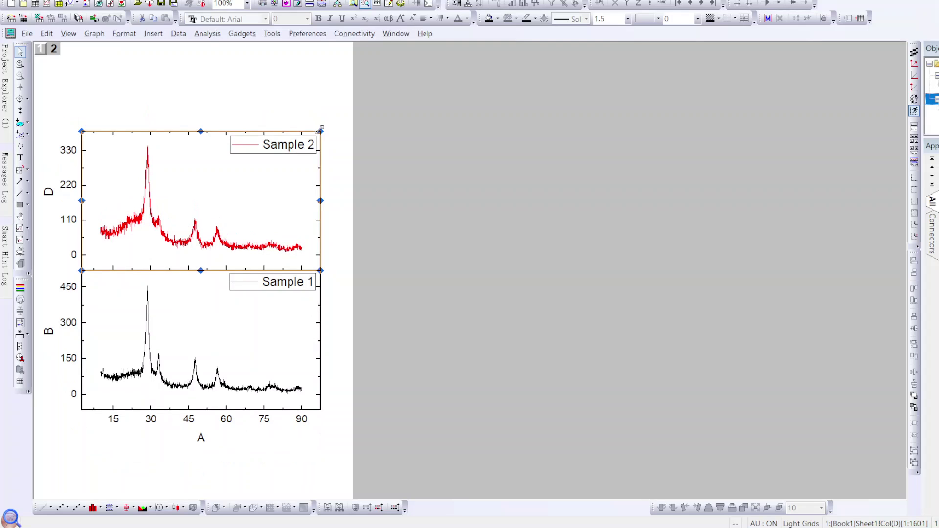
left_click(334, 205)
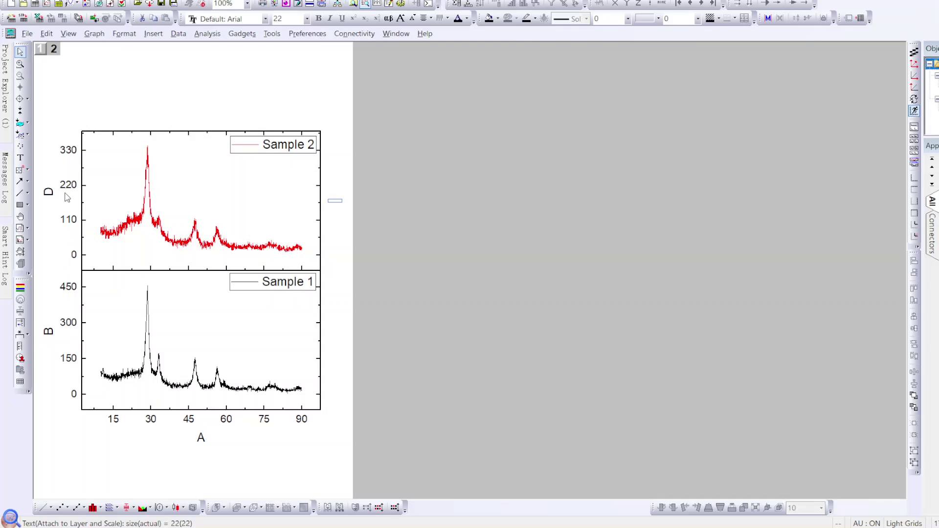
Step: Delete both panels' y tick labels and the lower panel's B axis title
left_click(74, 154)
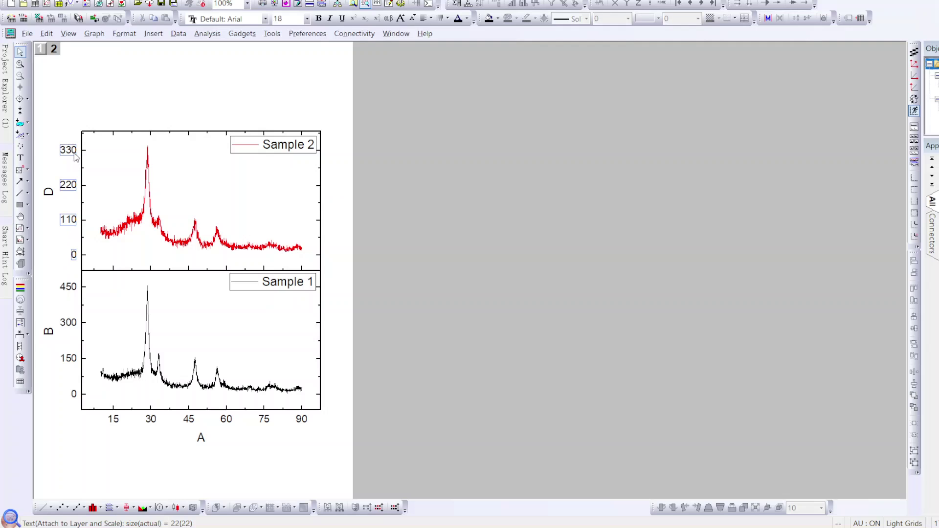
key("Delete")
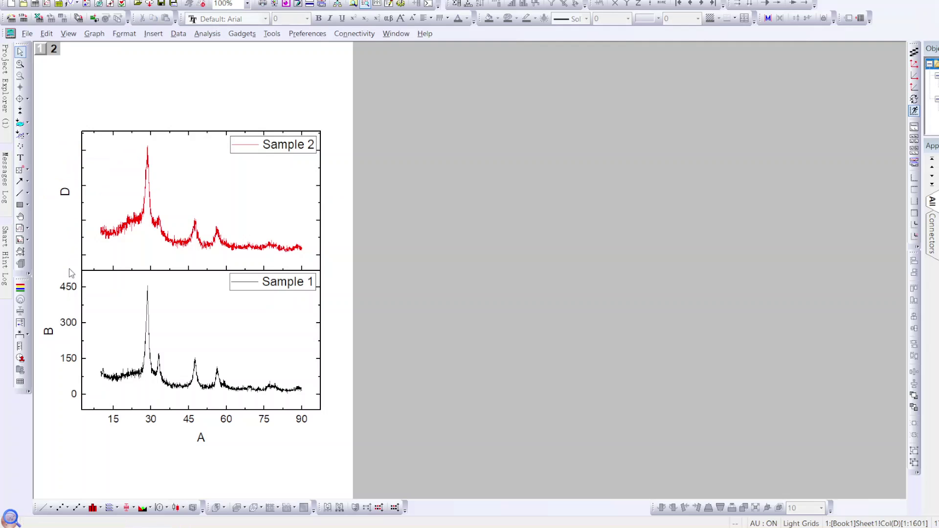
left_click(73, 286)
key("Delete")
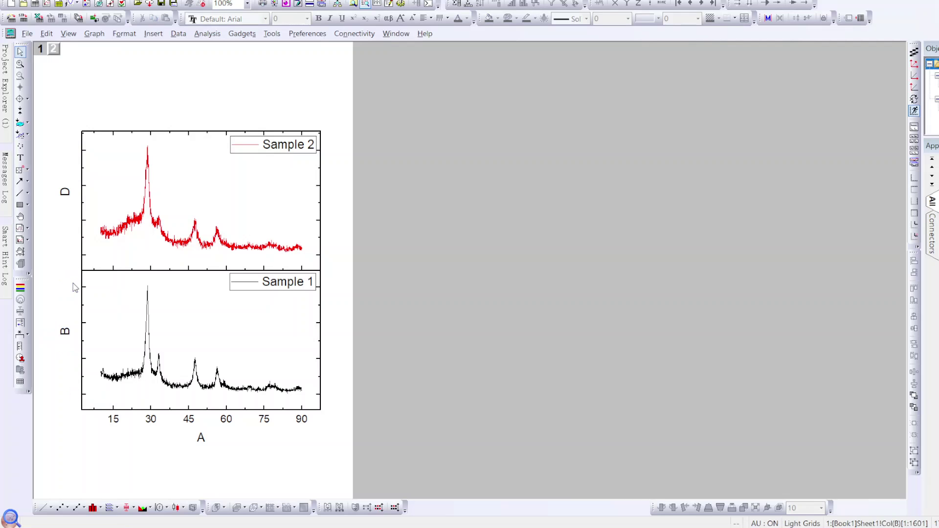
left_click(66, 332)
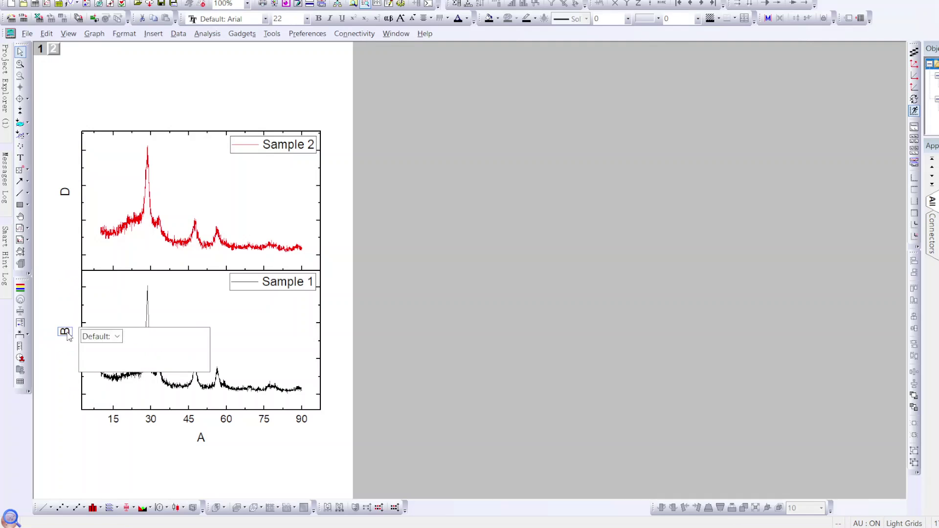
key("Delete")
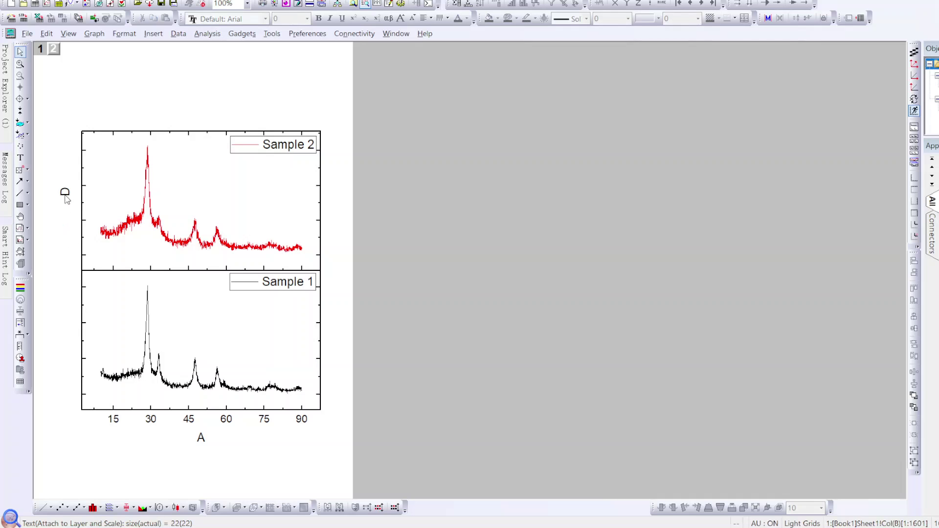
Step: Move the D axis title down so it sits centred between the two panels
left_click(65, 192)
left_click(66, 194)
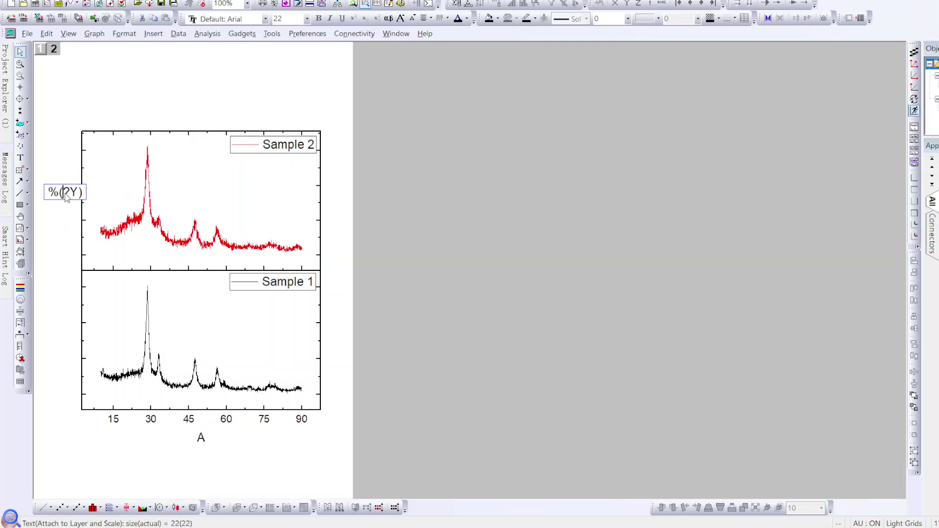
key("Escape")
key("Delete")
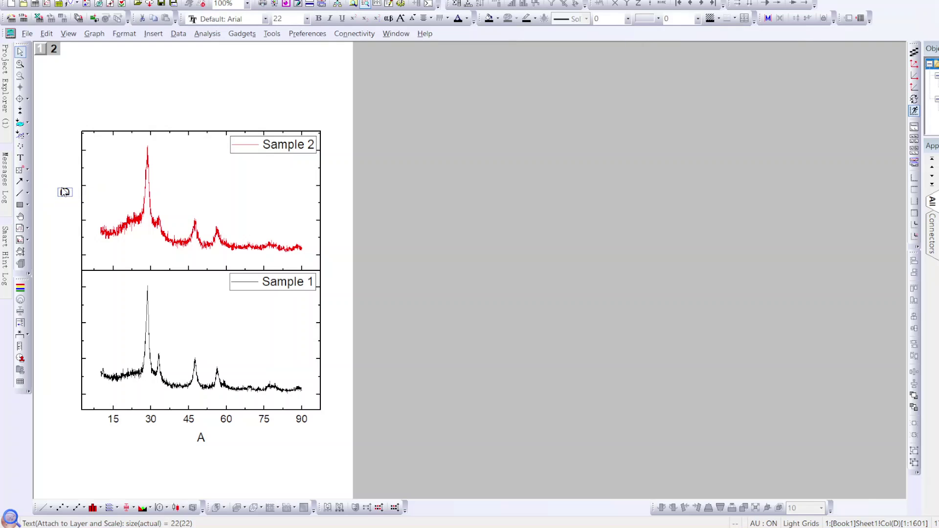
left_click(65, 192)
left_click_drag(65, 193, 67, 271)
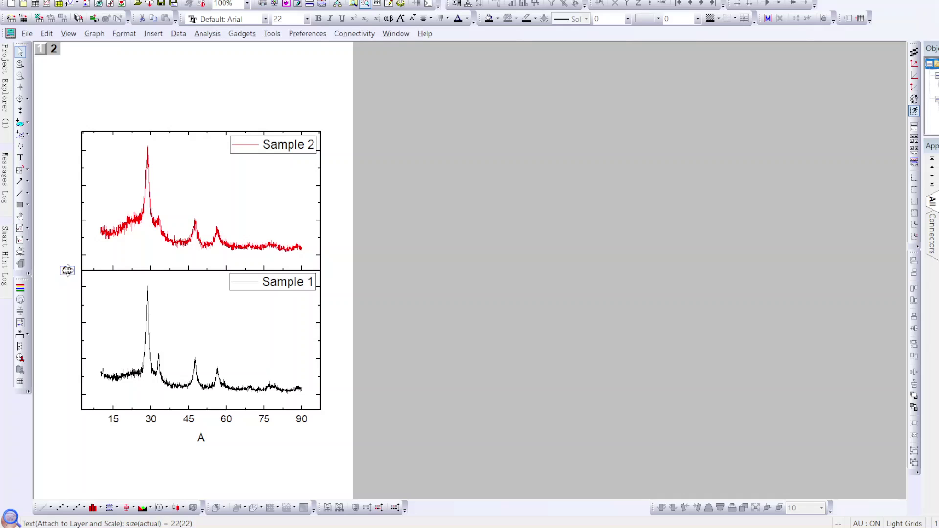
left_click(344, 276)
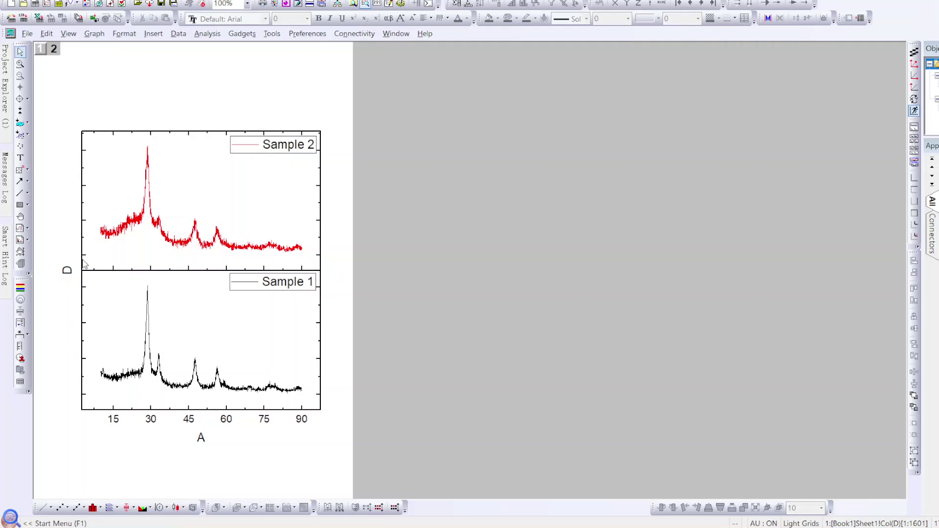